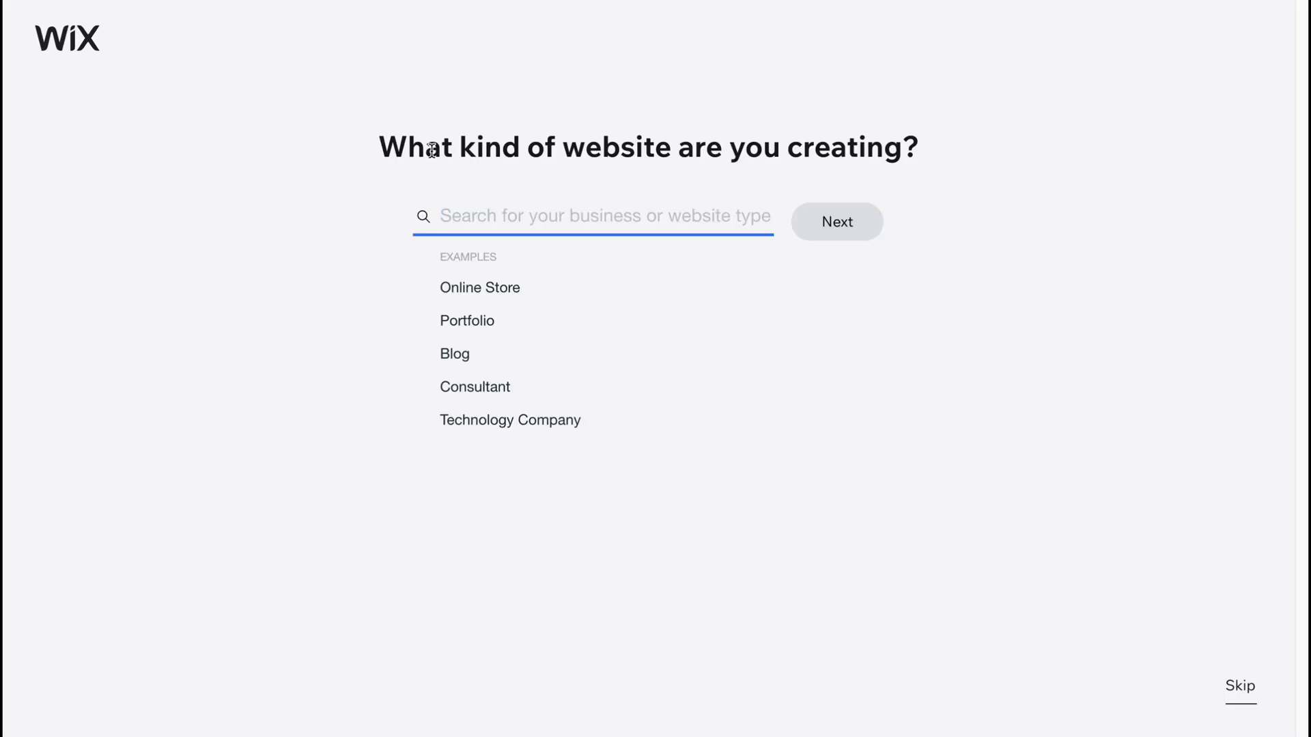
Skip the 'What kind of website are you creating?' question.
left_click(1254, 690)
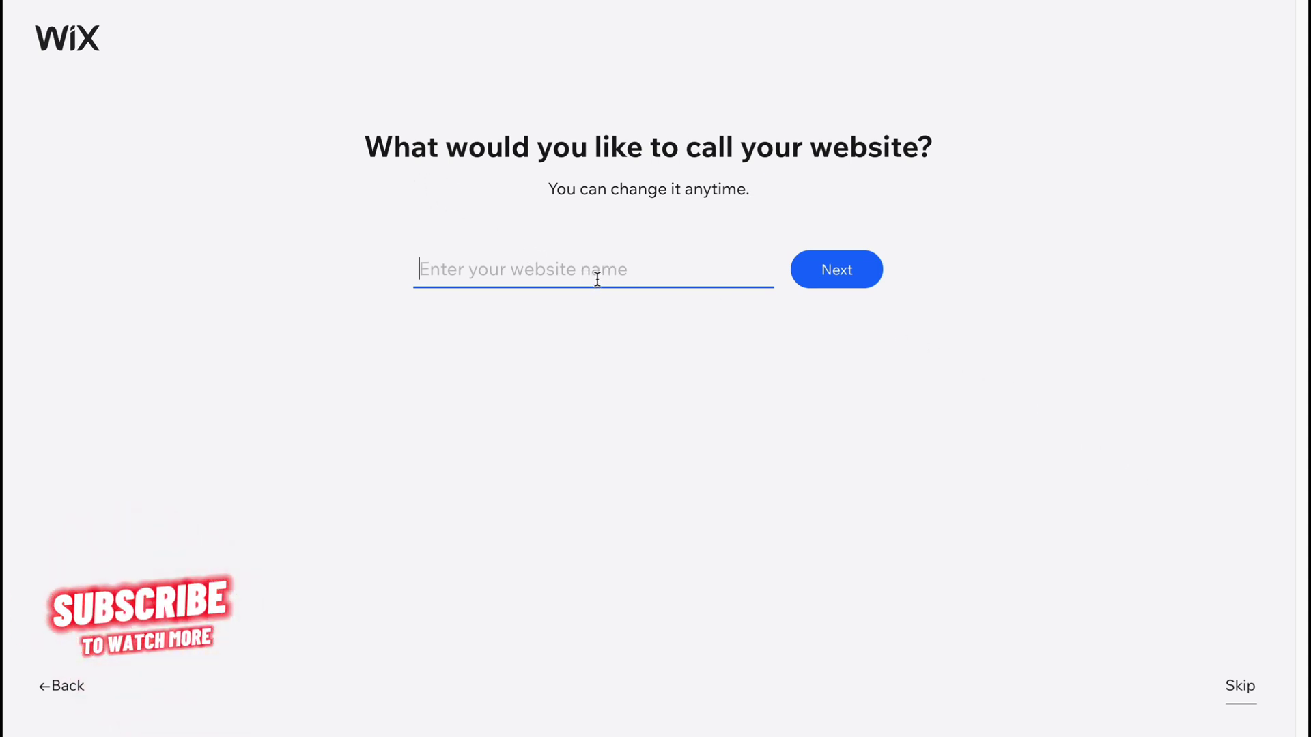
type("HelperMan Cafe")
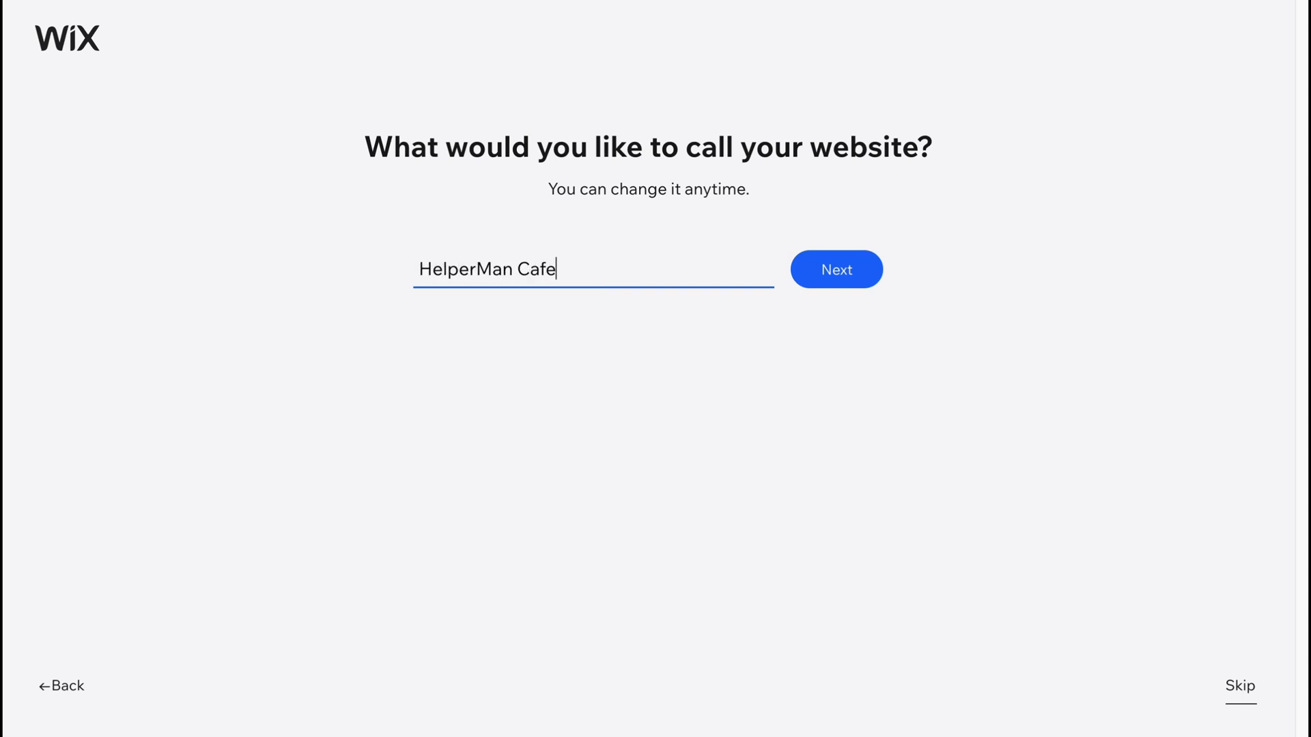
Confirm 'HelperMan Cafe' as the website name and continue.
left_click(837, 269)
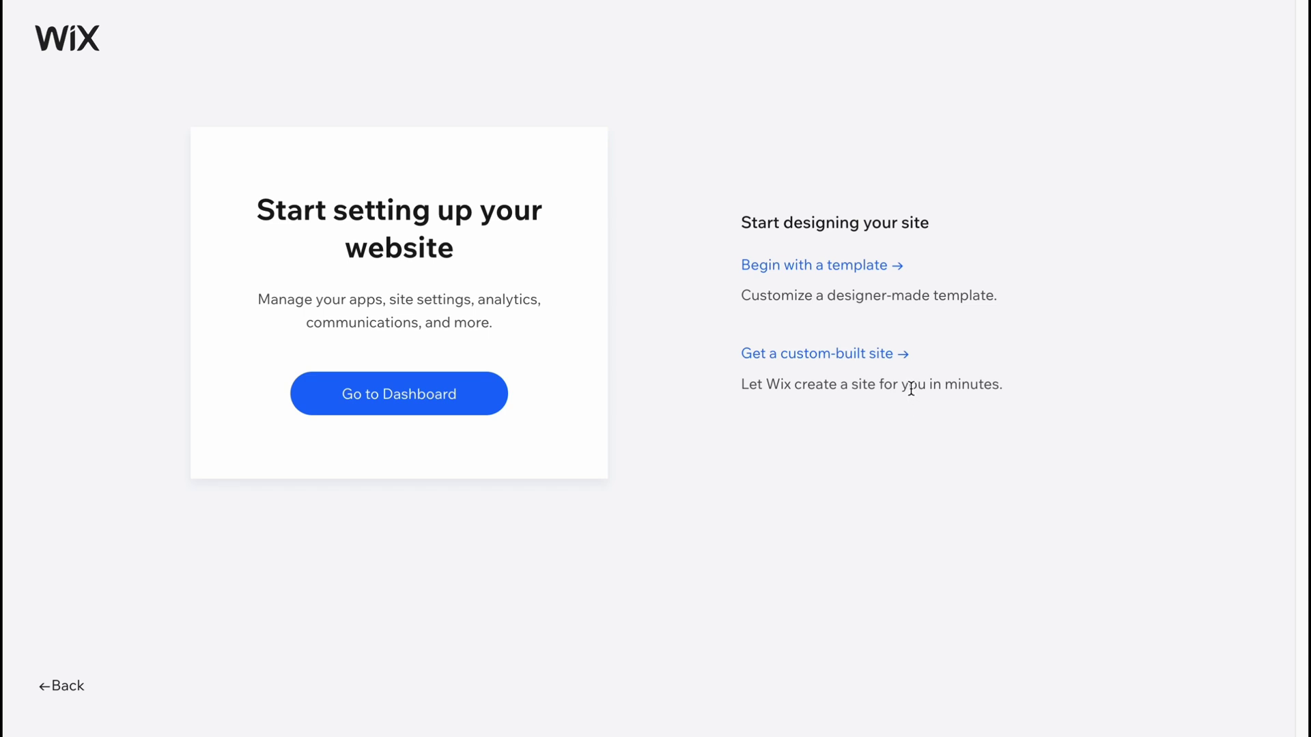
Choose 'Begin with a template' on the setup page.
left_click_drag(252, 209, 520, 251)
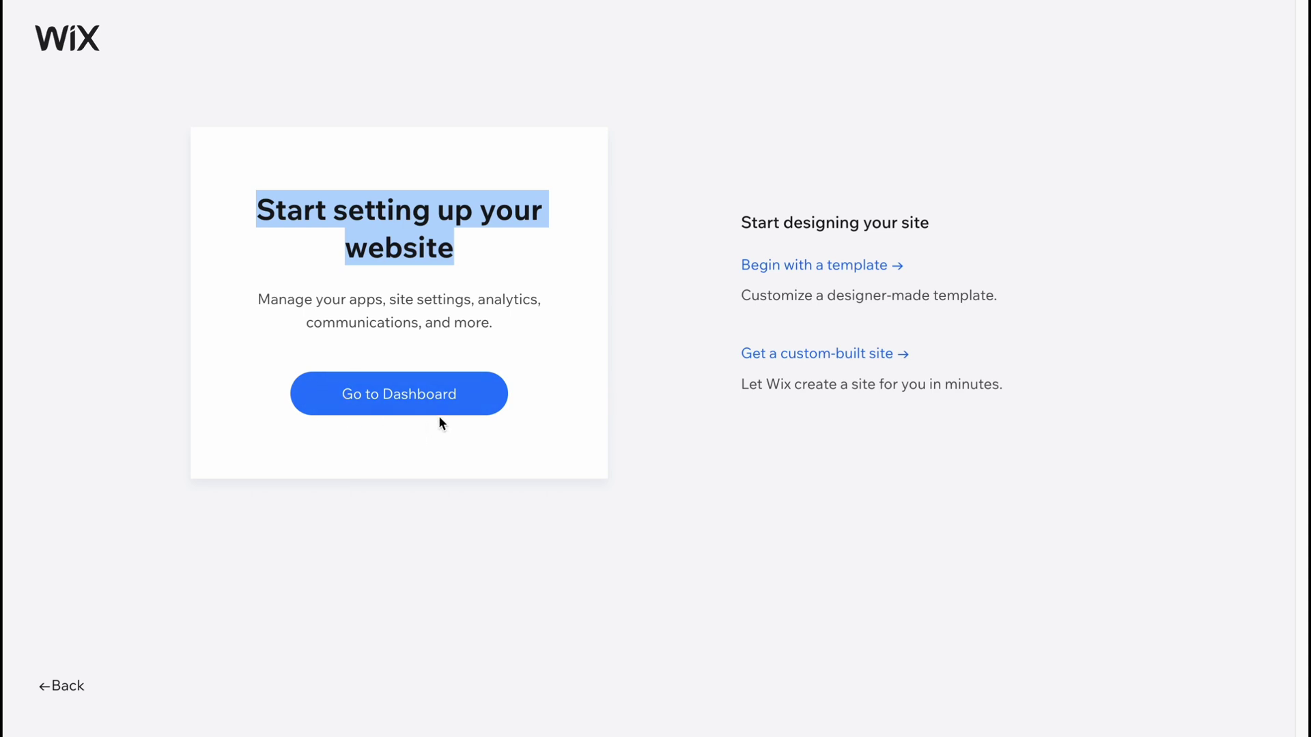
left_click(656, 493)
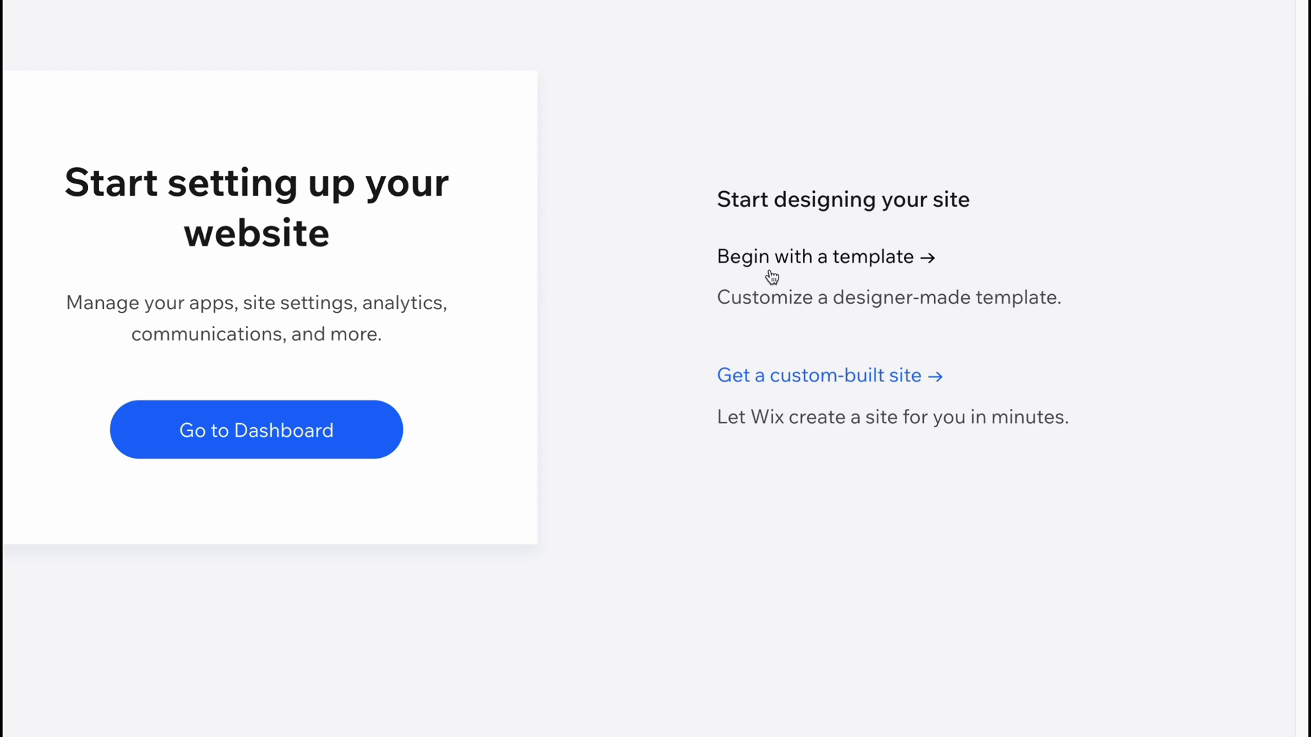
left_click(820, 263)
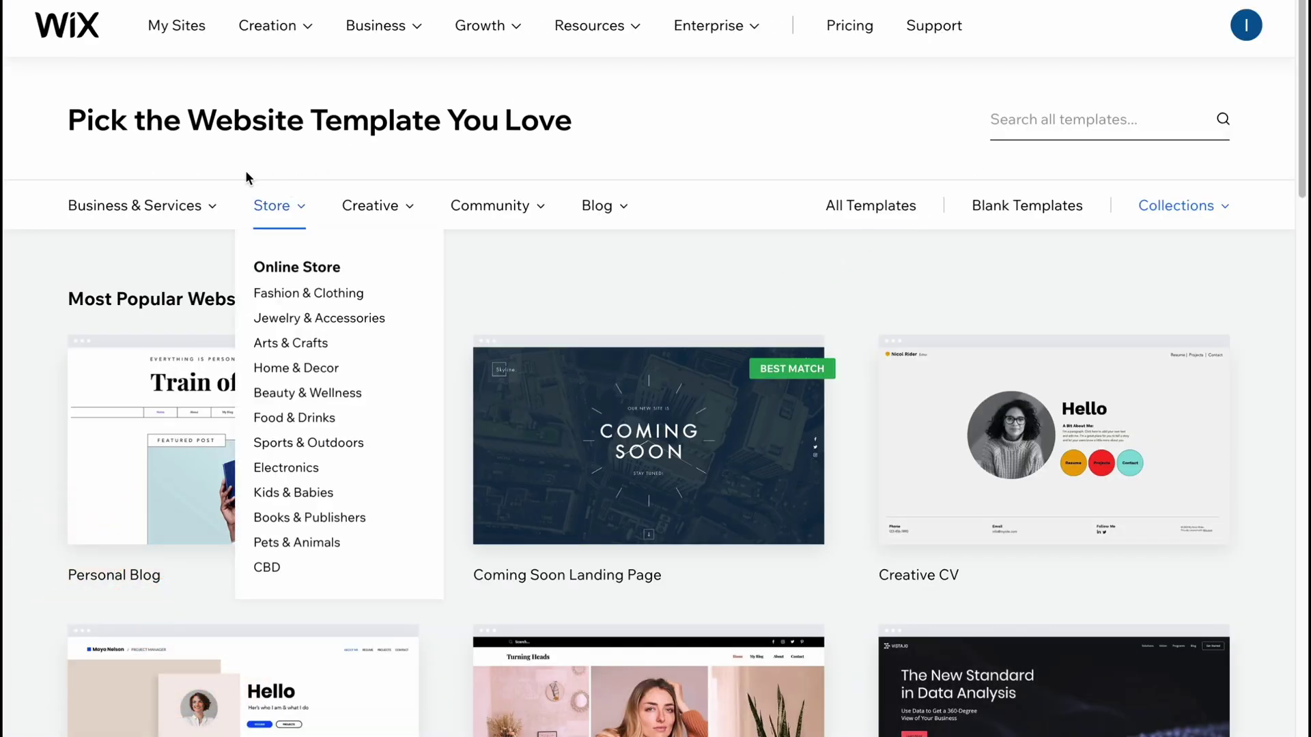
mouse_move(134, 206)
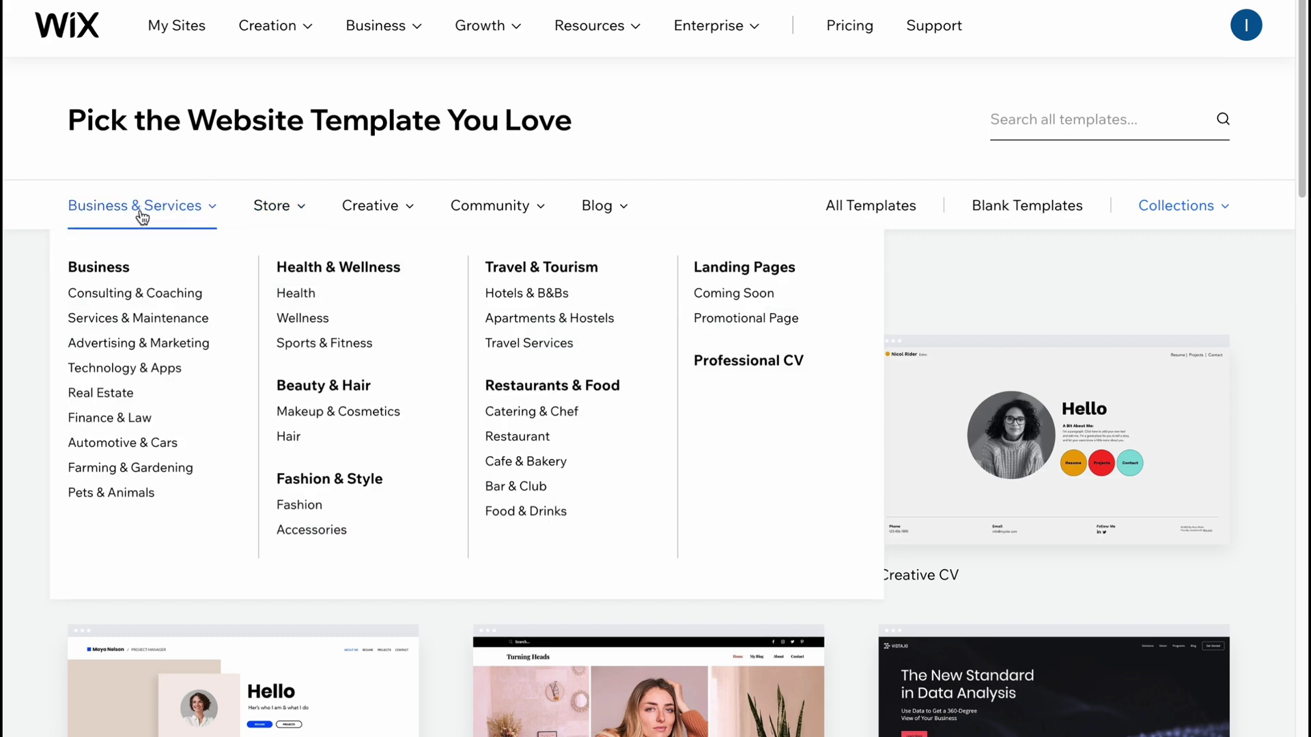
Browse Restaurants & Food templates, filtered to Restaurant.
left_click(548, 394)
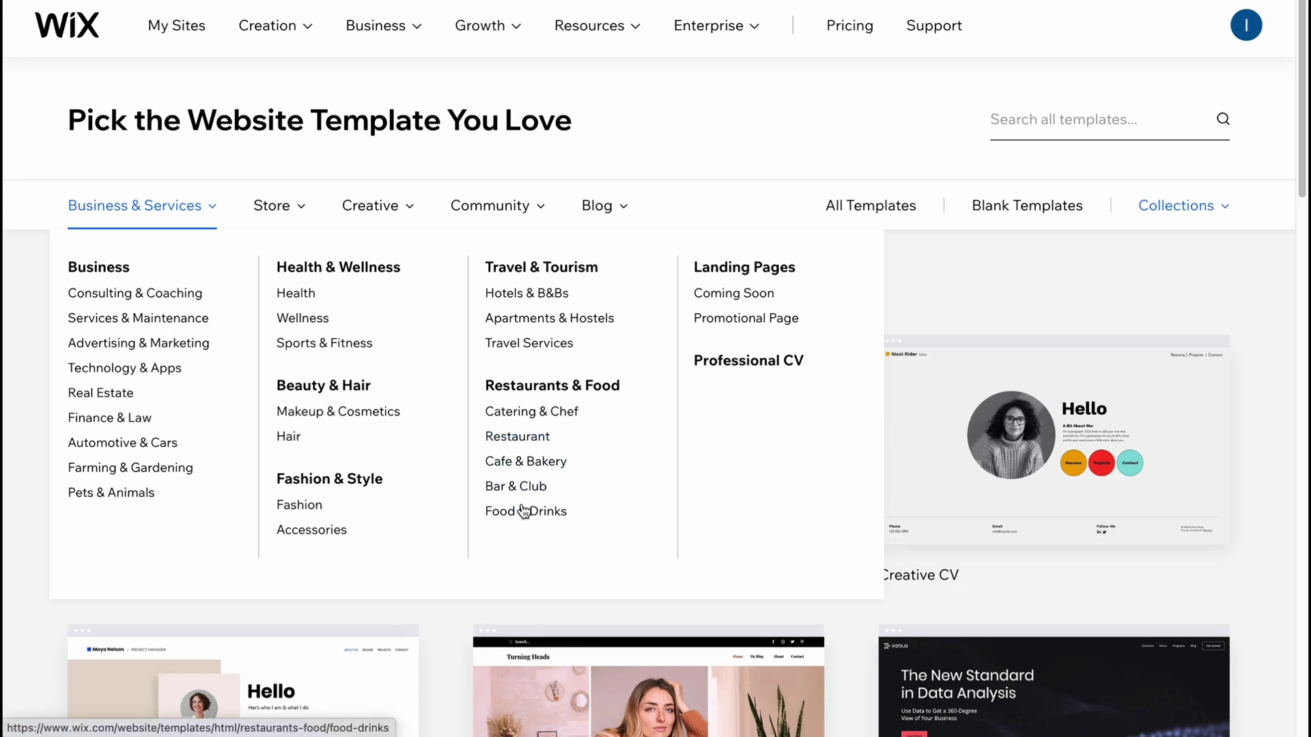
left_click(522, 439)
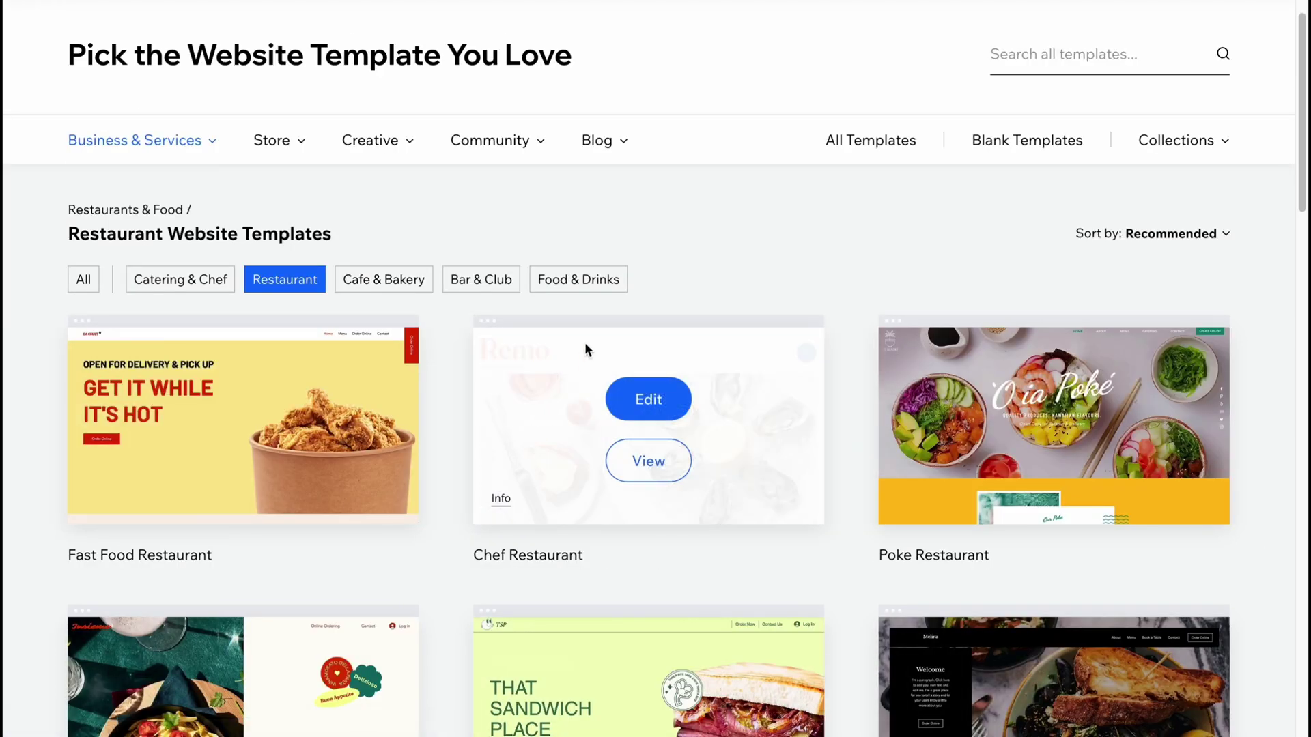
mouse_move(647, 420)
scroll(802, 359, "down", 2)
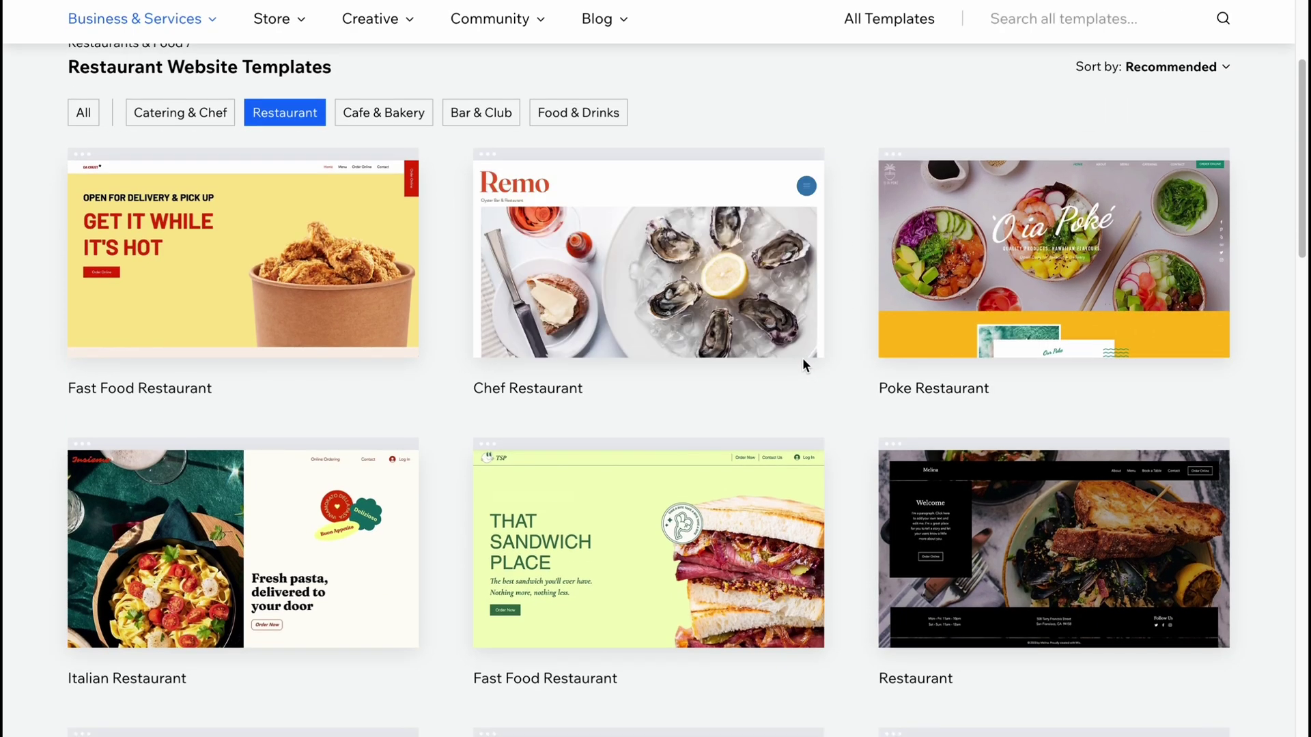
scroll(802, 364, "down", 1)
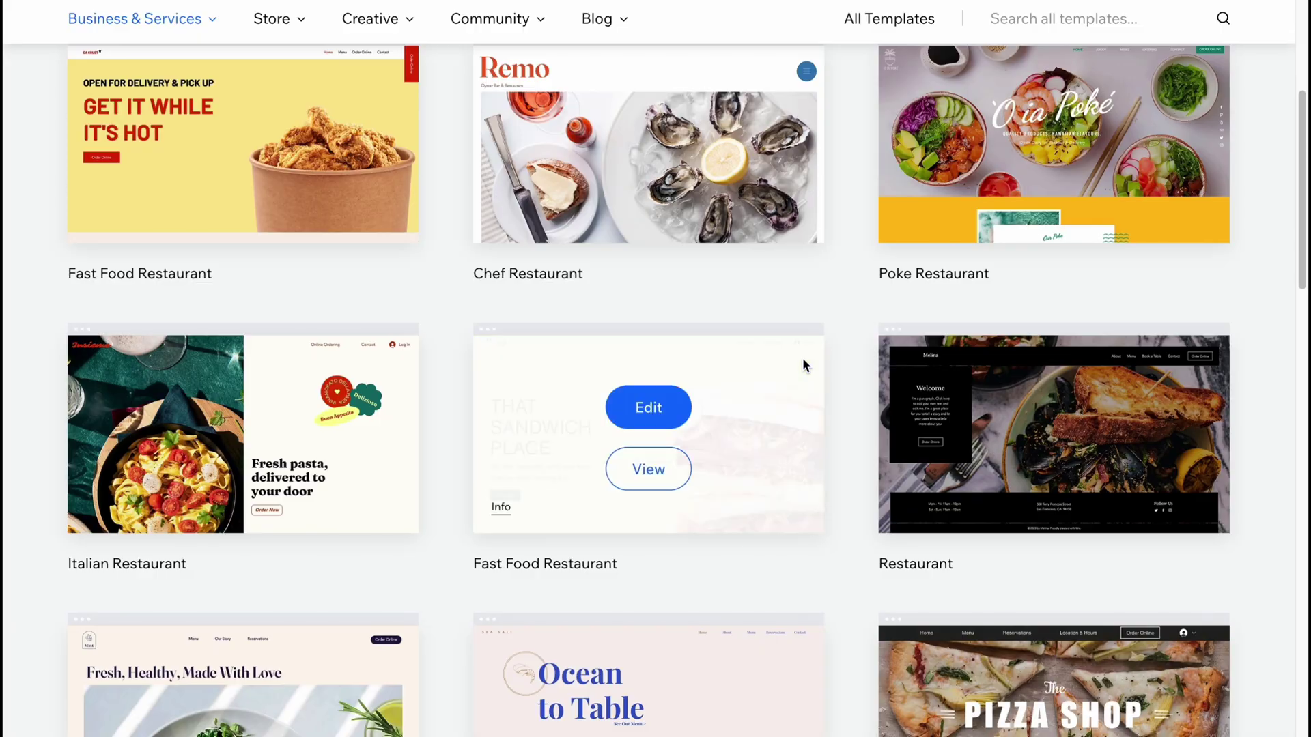
scroll(718, 327, "up", 3)
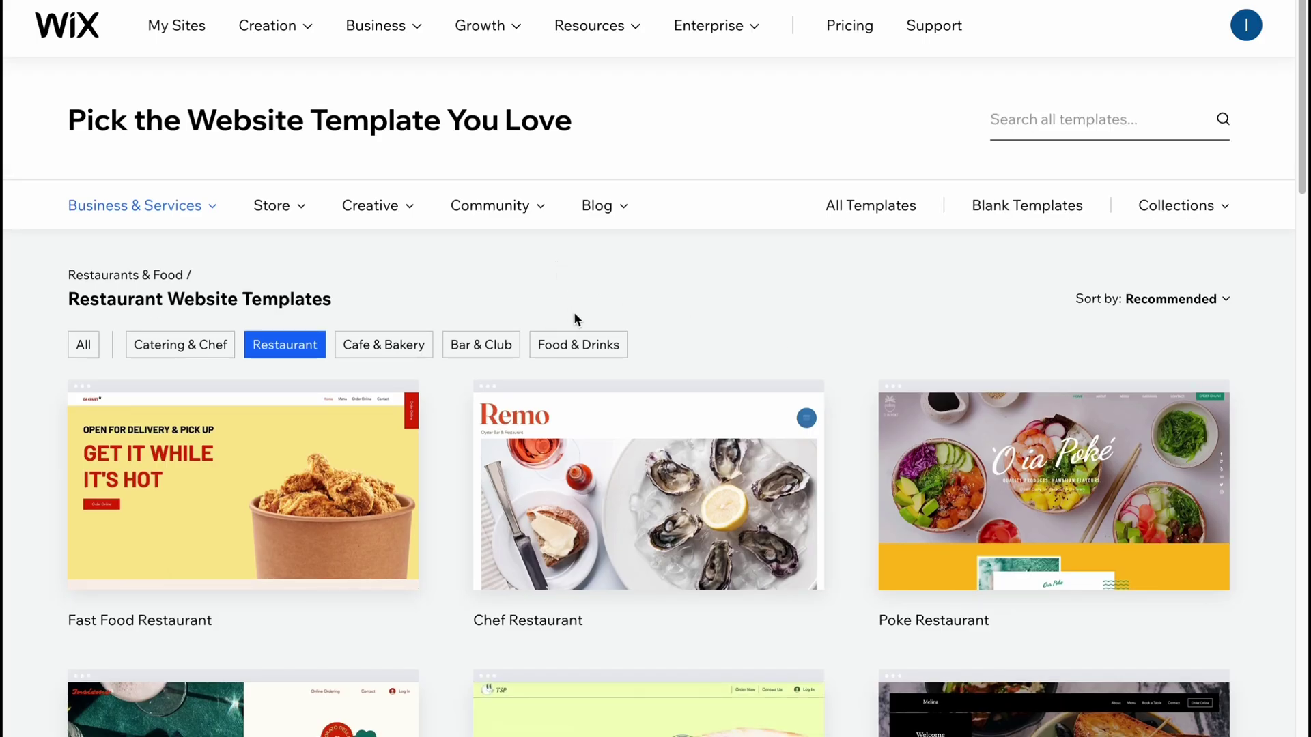
scroll(570, 308, "down", 2)
scroll(578, 307, "down", 5)
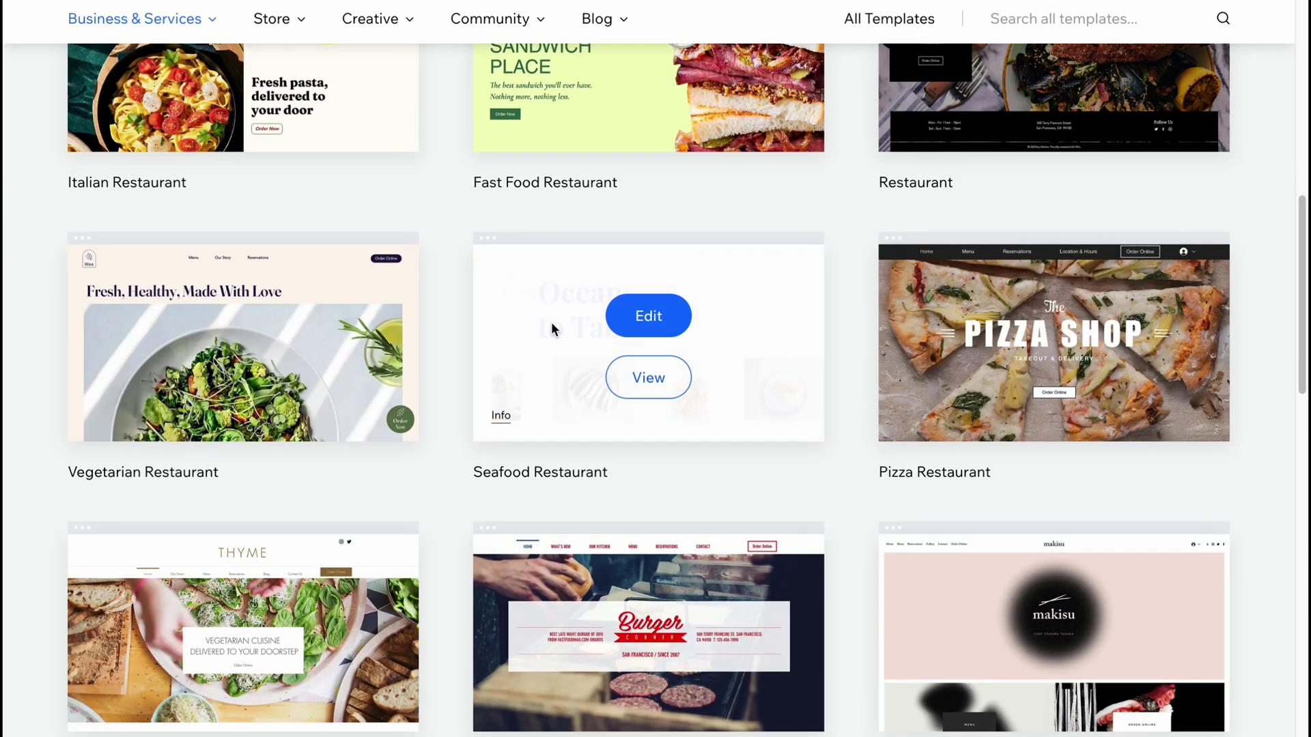
scroll(547, 326, "down", 3)
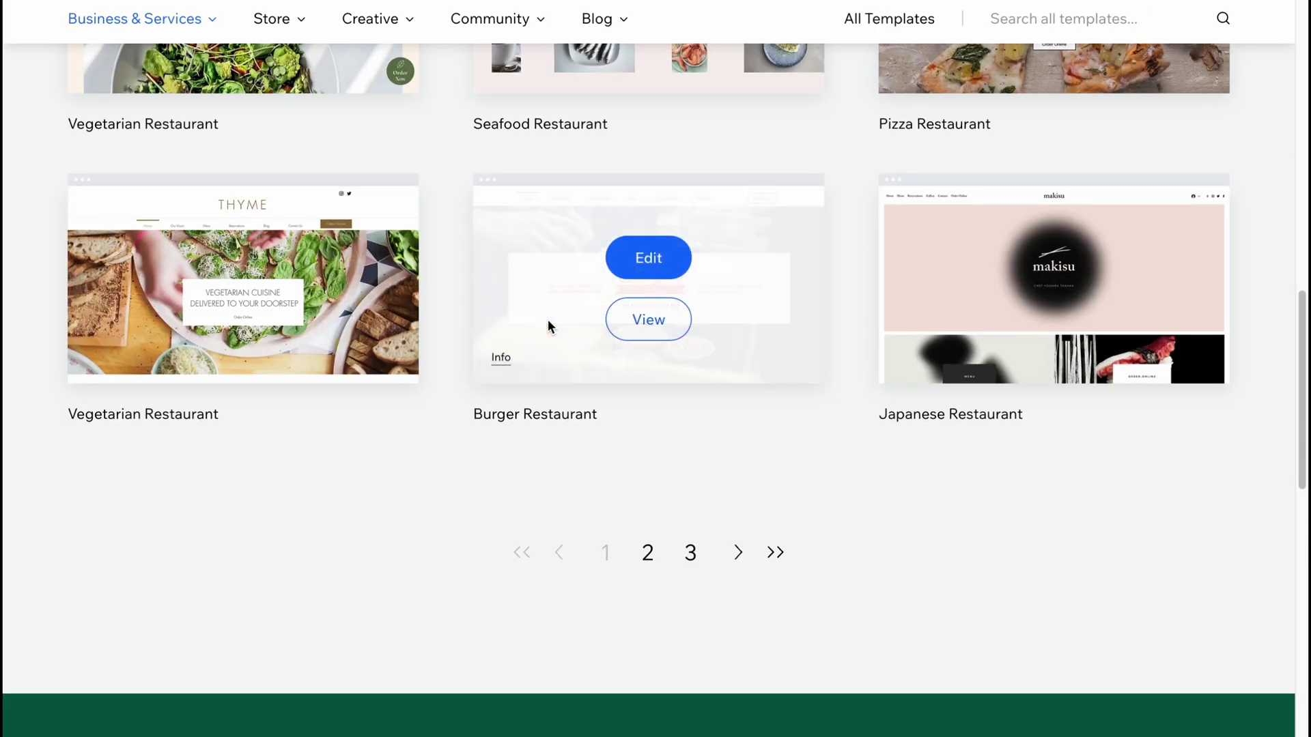
scroll(547, 321, "up", 3)
scroll(548, 320, "up", 3)
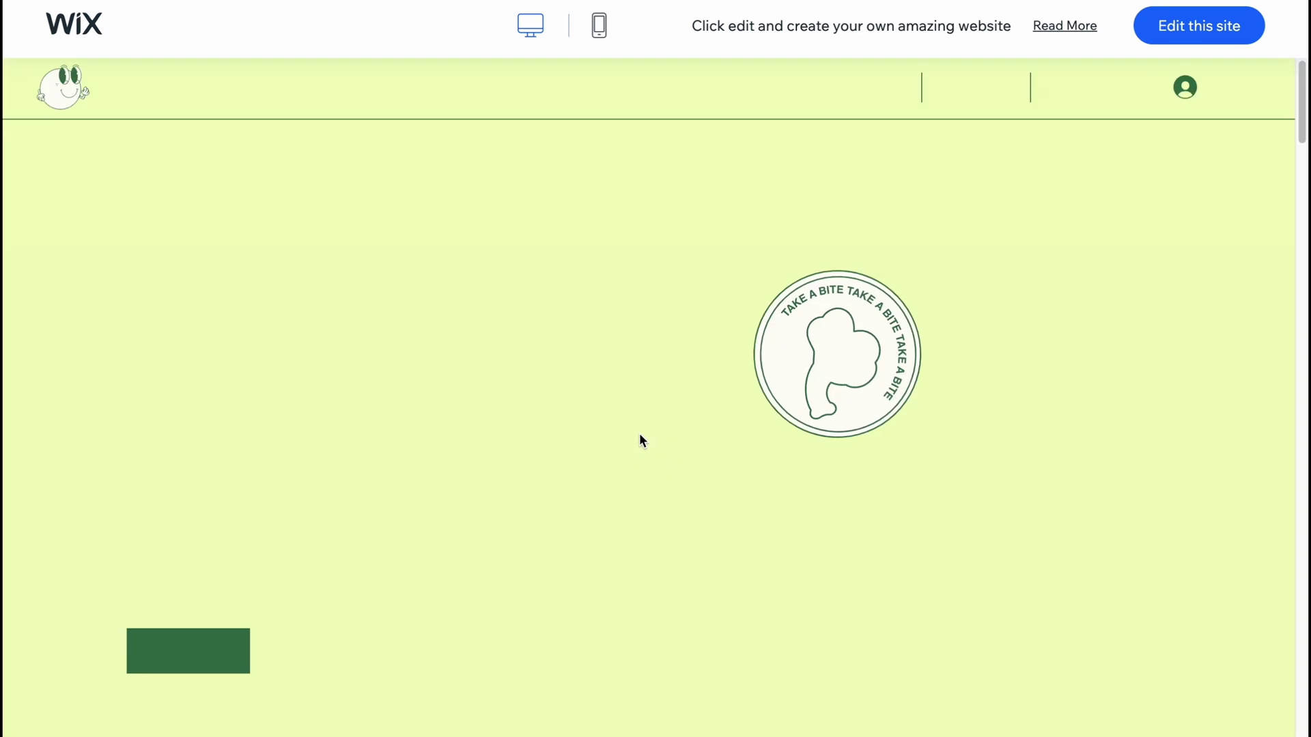
scroll(679, 344, "down", 2)
scroll(682, 347, "down", 5)
scroll(691, 362, "down", 3)
scroll(690, 362, "up", 10)
scroll(690, 363, "up", 2)
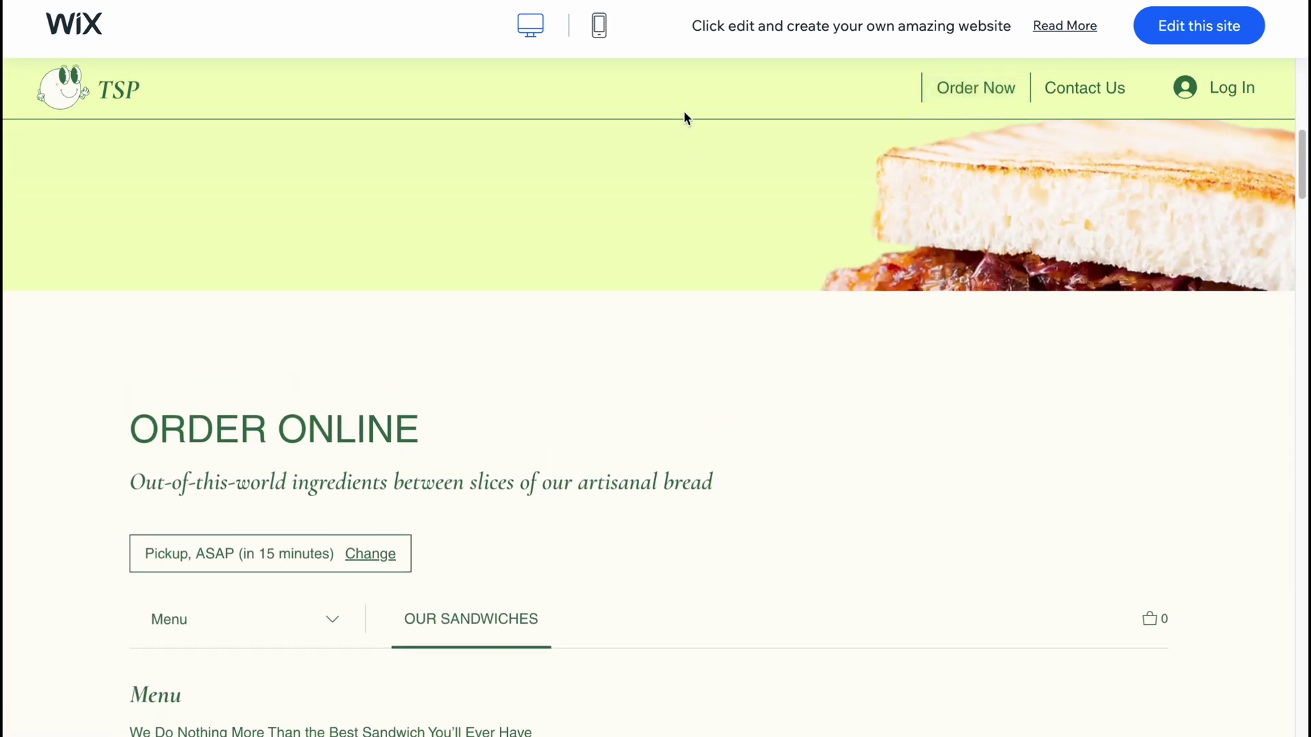
left_click(601, 39)
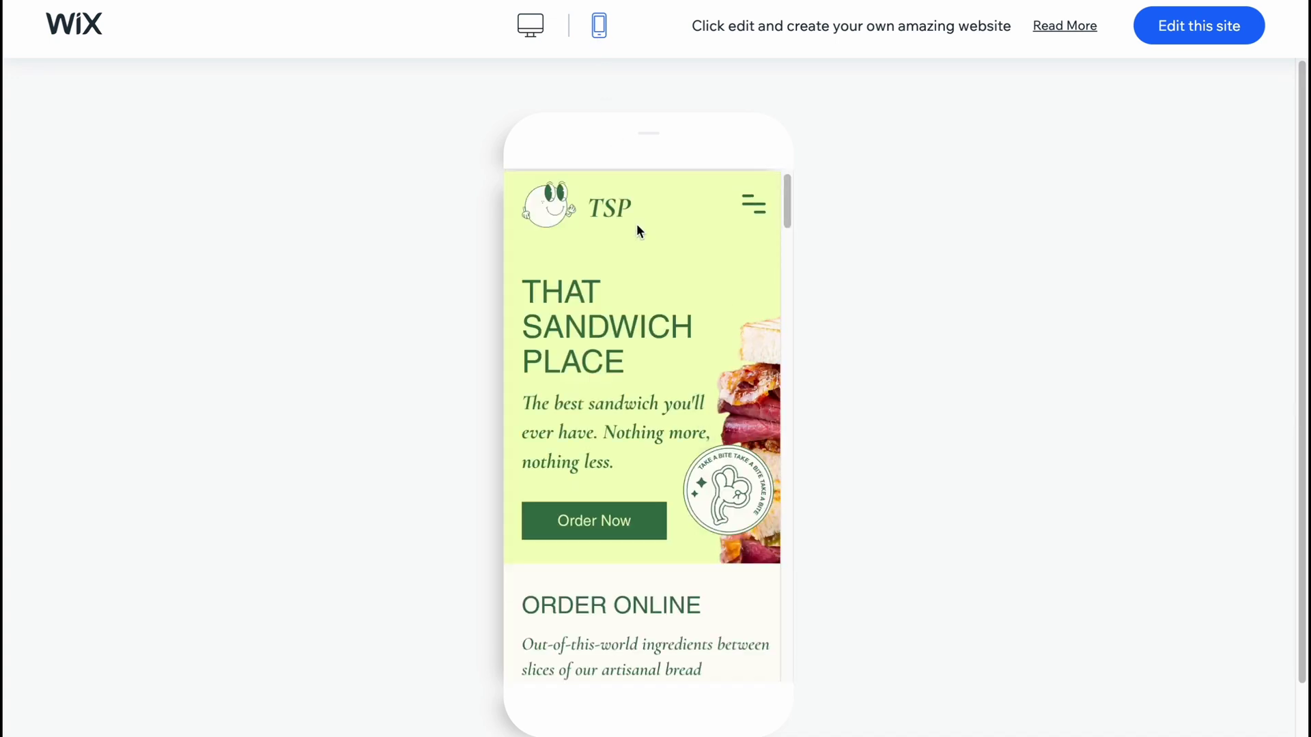
scroll(663, 353, "down", 3)
scroll(688, 350, "down", 2)
scroll(687, 351, "down", 2)
left_click(529, 26)
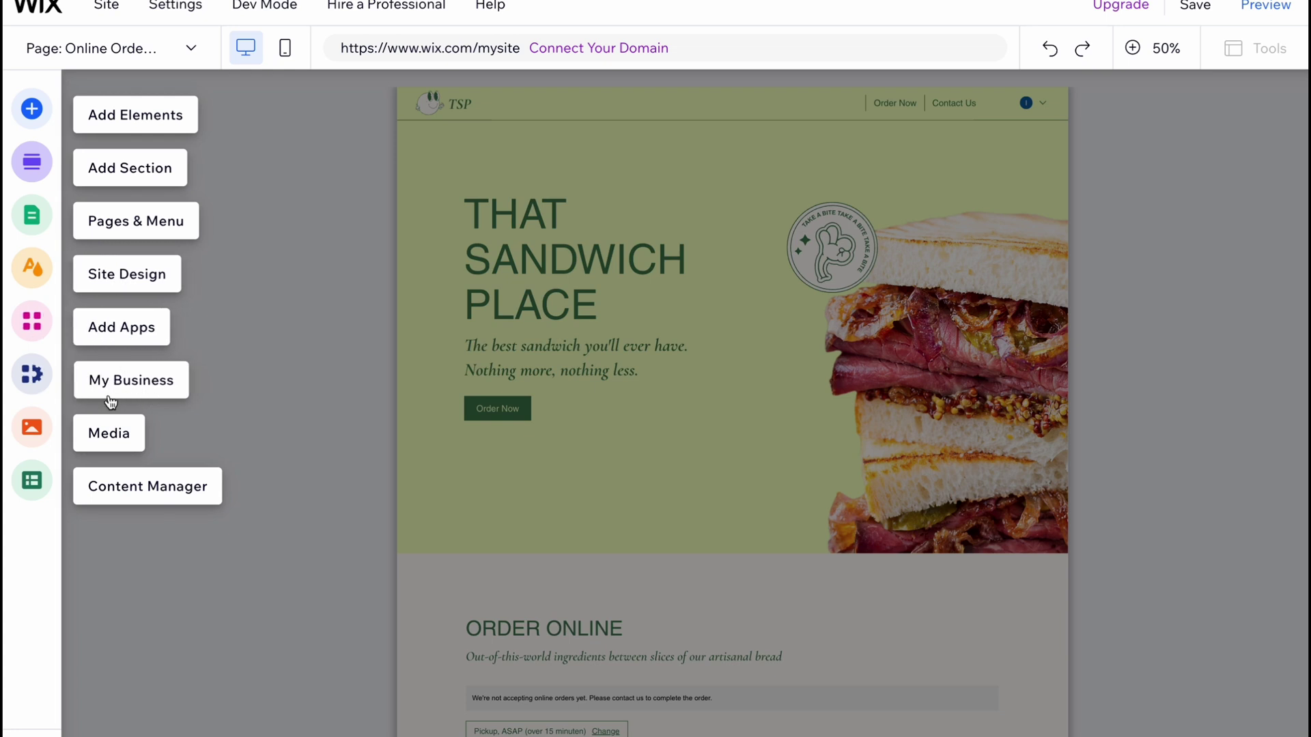
Dismiss the editor intro overlay and move the Order Online section down one place.
left_click(254, 350)
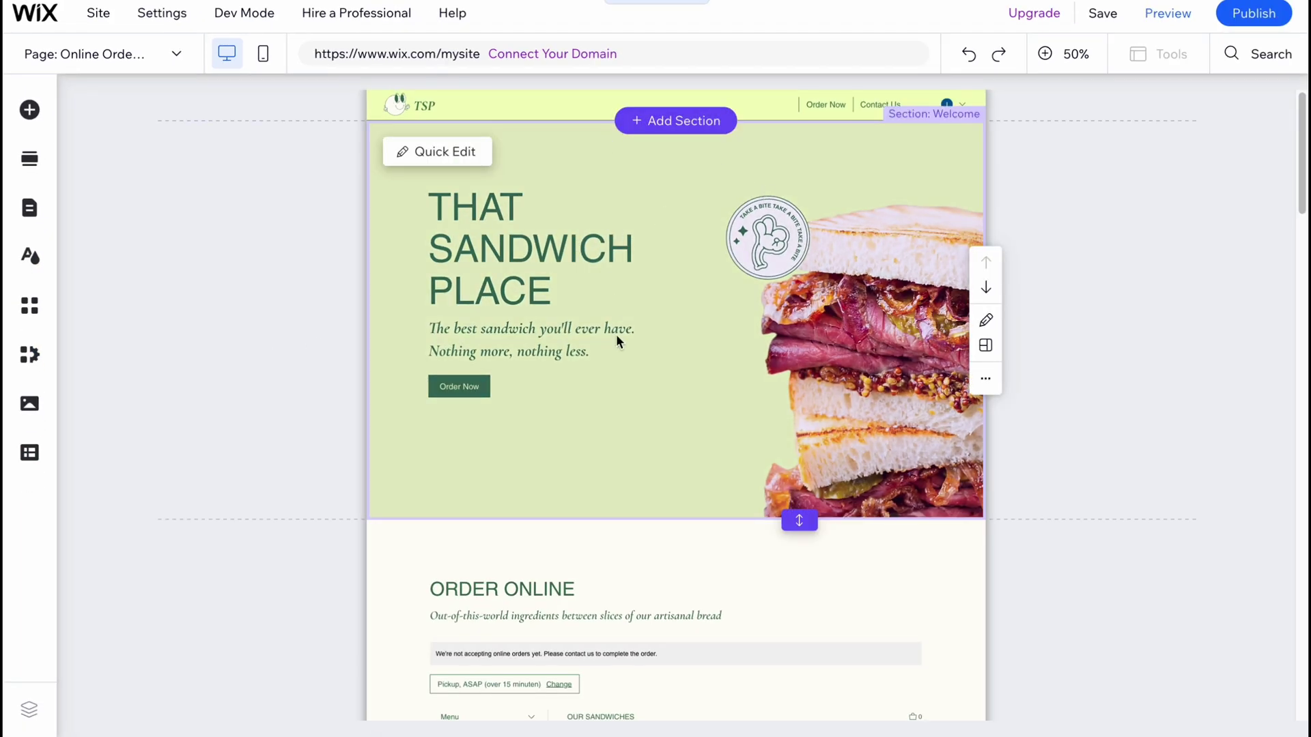
mouse_move(629, 305)
scroll(614, 297, "down", 2)
scroll(538, 273, "down", 3)
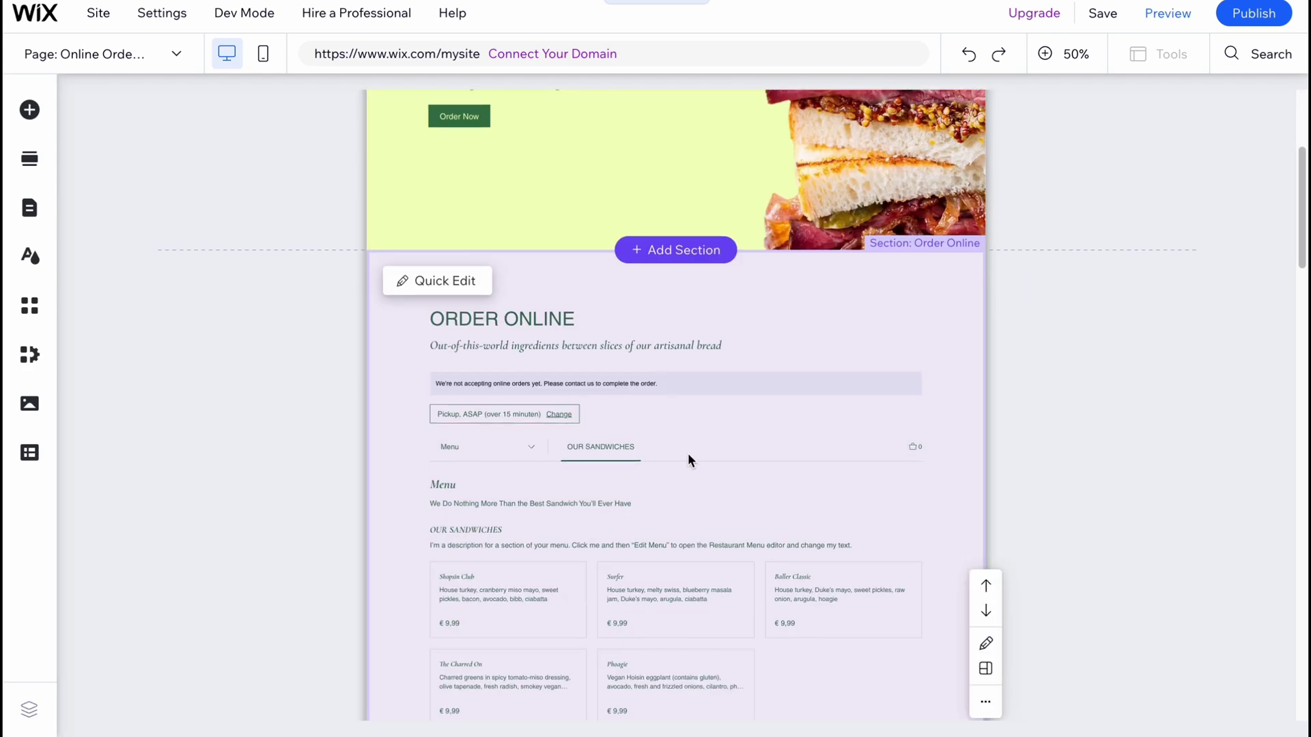
scroll(688, 459, "down", 1)
scroll(690, 457, "down", 3)
scroll(738, 450, "down", 2)
scroll(732, 502, "down", 5)
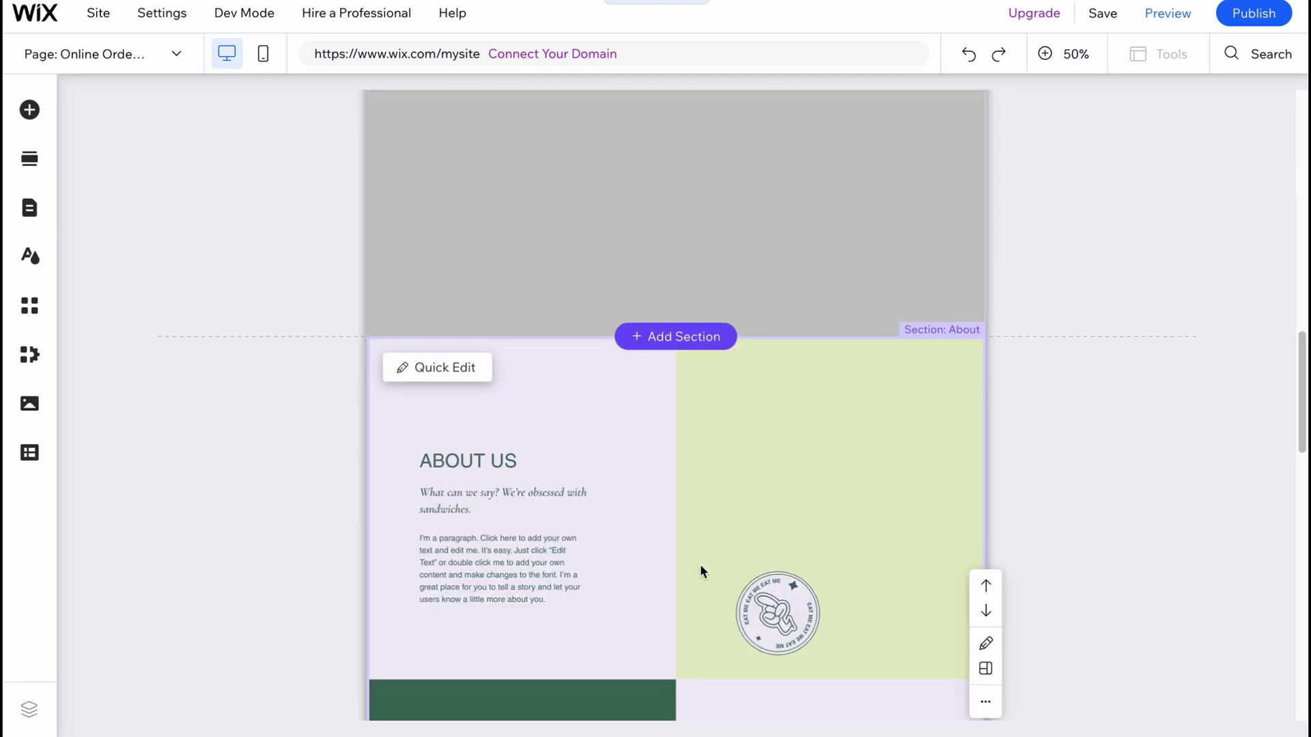
scroll(699, 568, "down", 5)
scroll(584, 482, "down", 5)
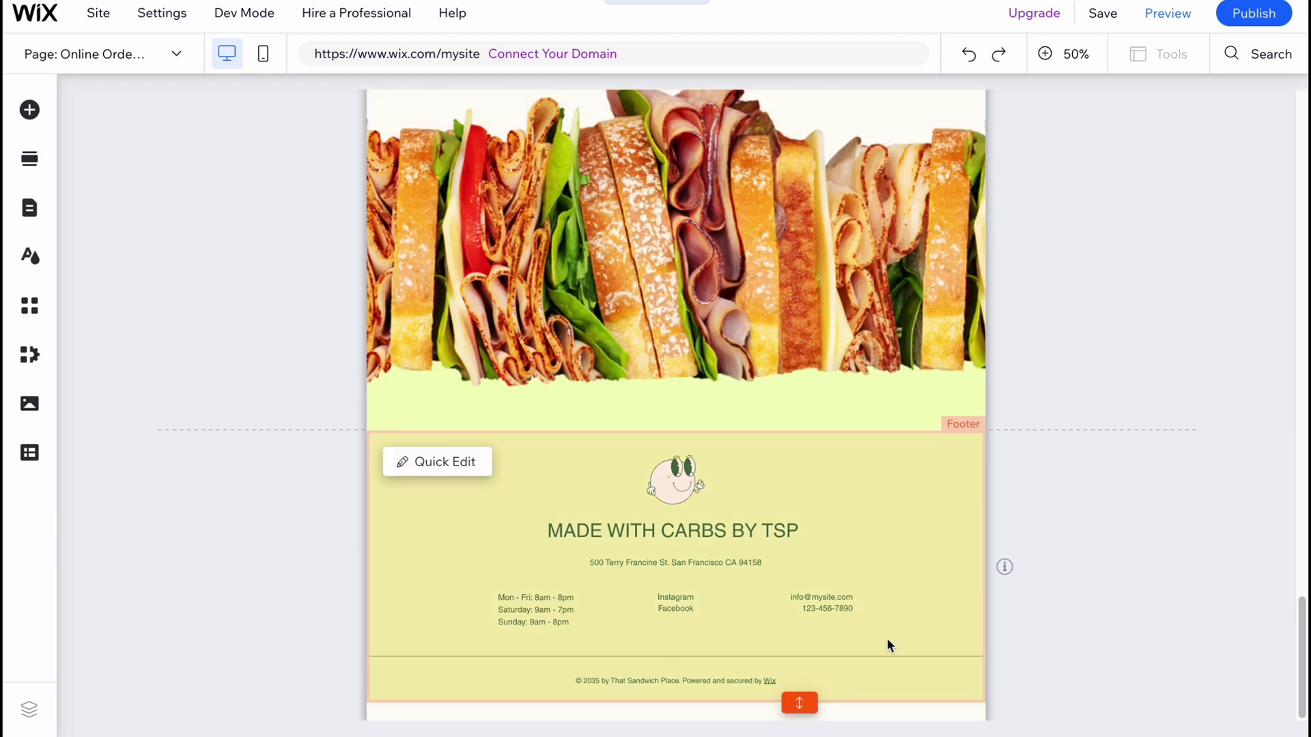
scroll(1120, 363, "up", 1)
scroll(1119, 363, "up", 10)
scroll(1119, 363, "up", 5)
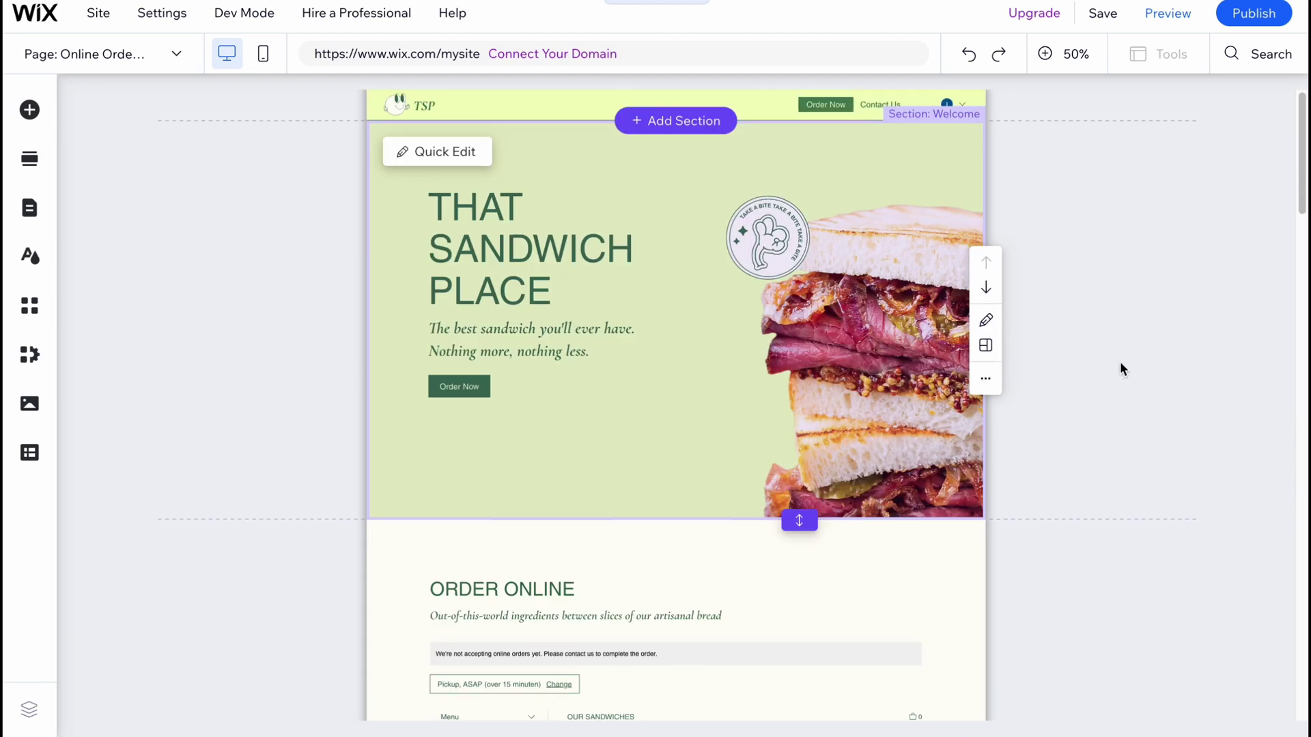
scroll(758, 367, "down", 3)
scroll(777, 368, "down", 2)
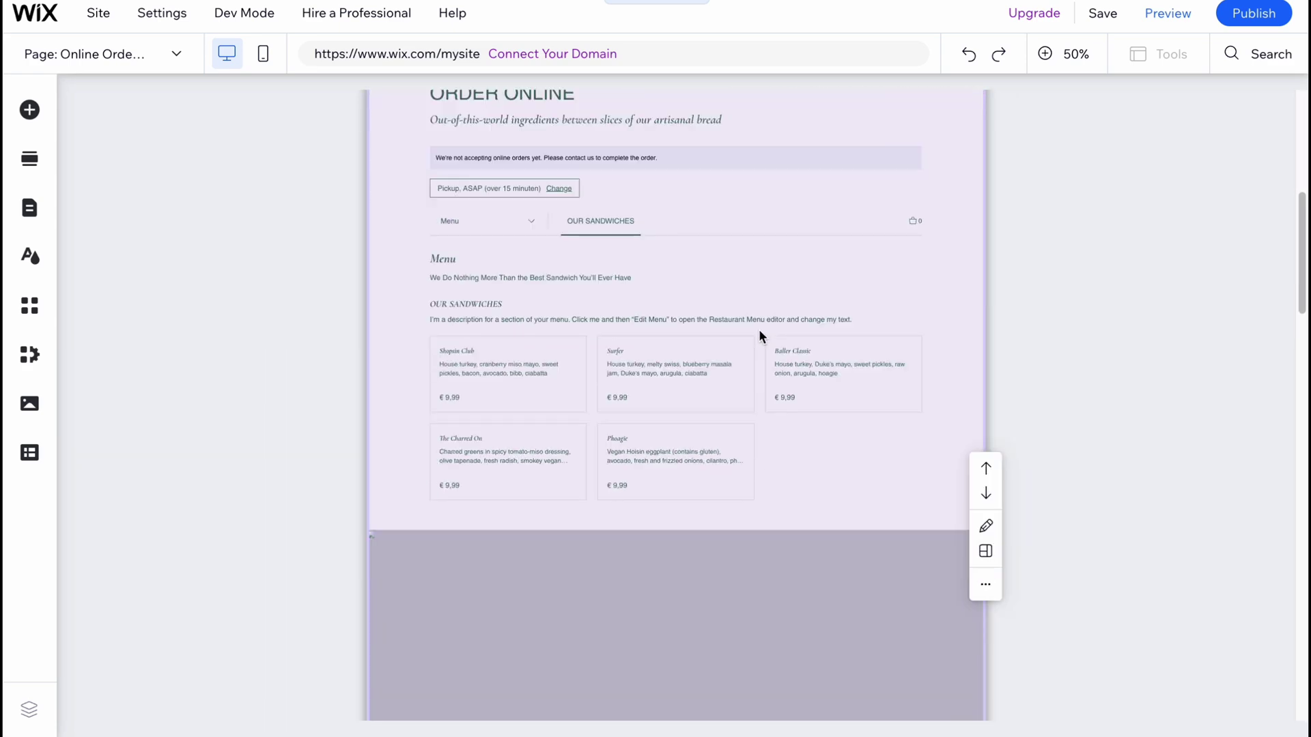
scroll(665, 338, "up", 2)
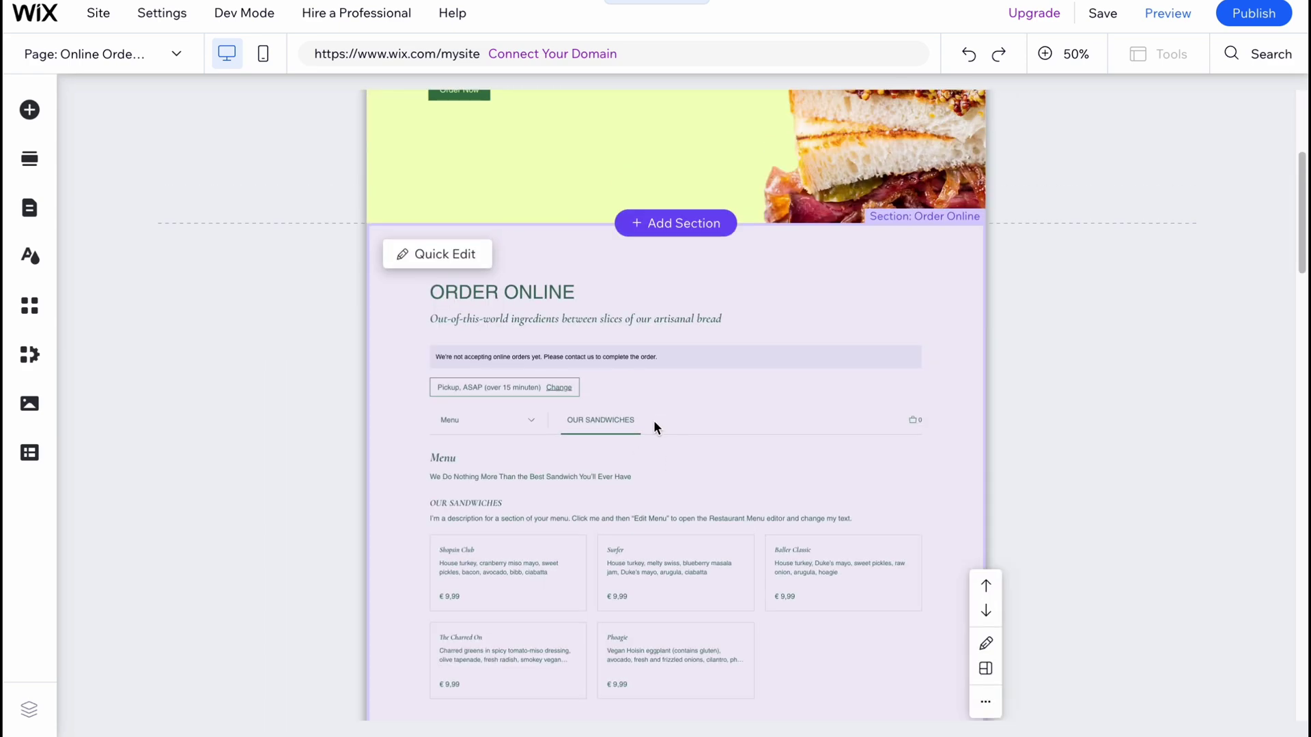
left_click(986, 610)
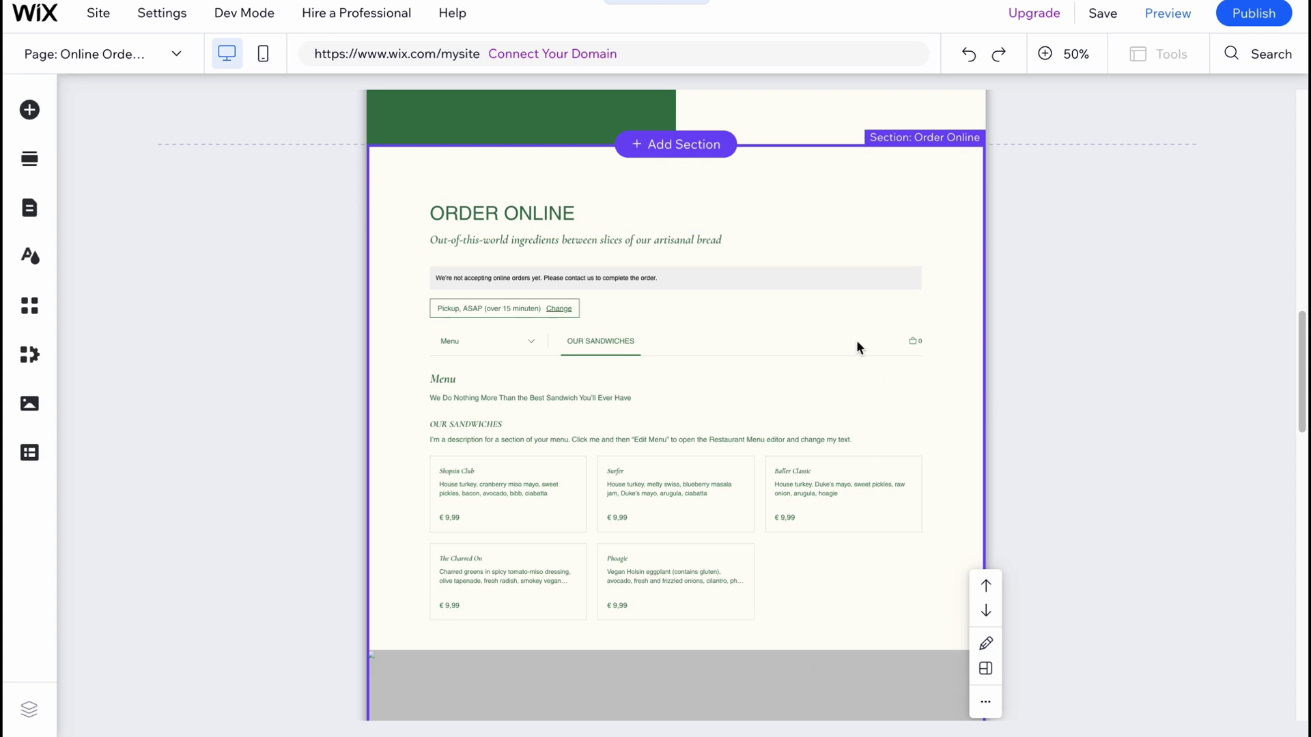
scroll(533, 375, "up", 5)
scroll(649, 371, "up", 2)
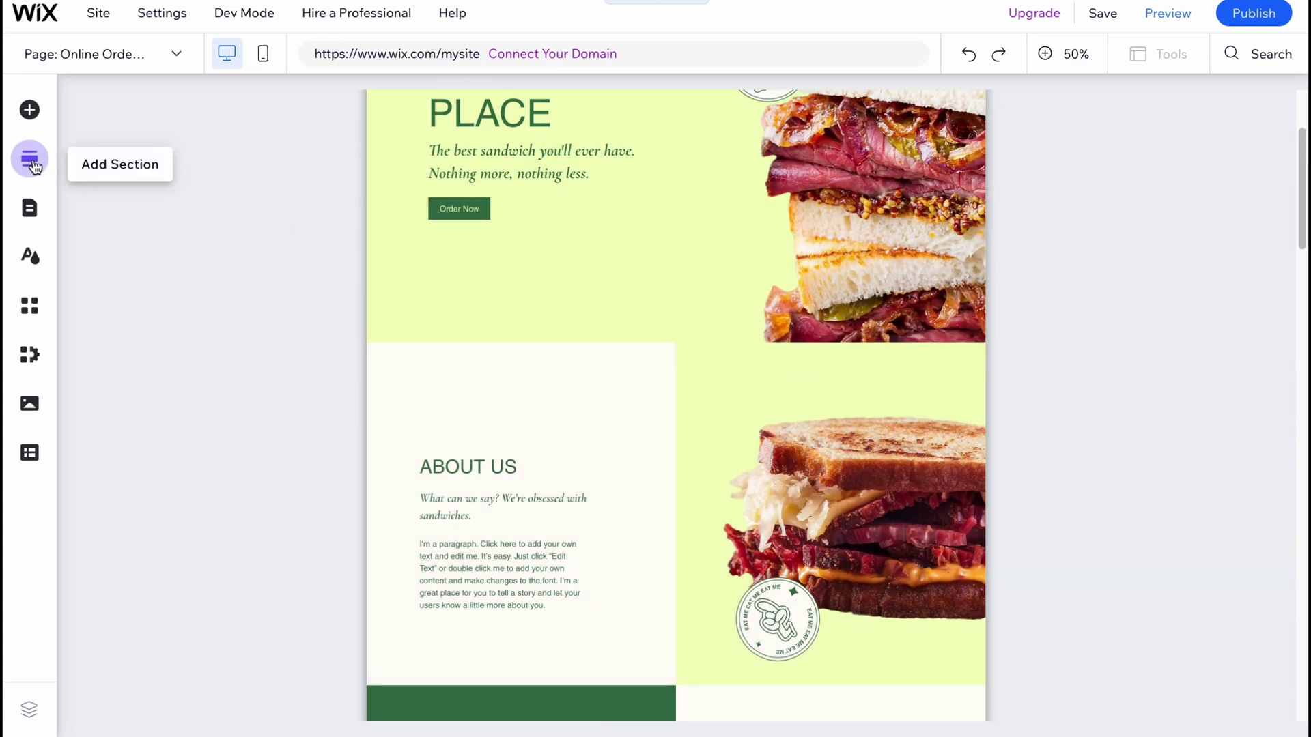
Browse the section categories, then add the About 'Our Story' design below the hero.
left_click(30, 162)
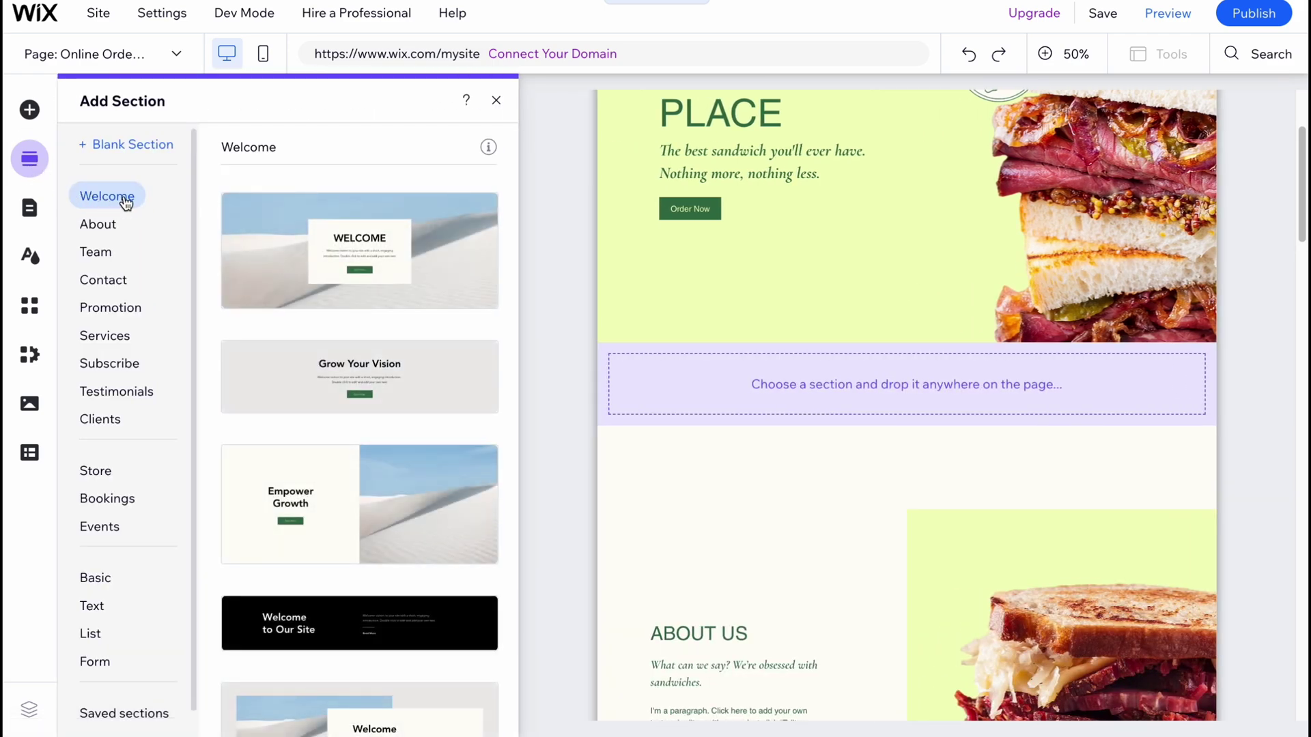
left_click(99, 227)
left_click(94, 253)
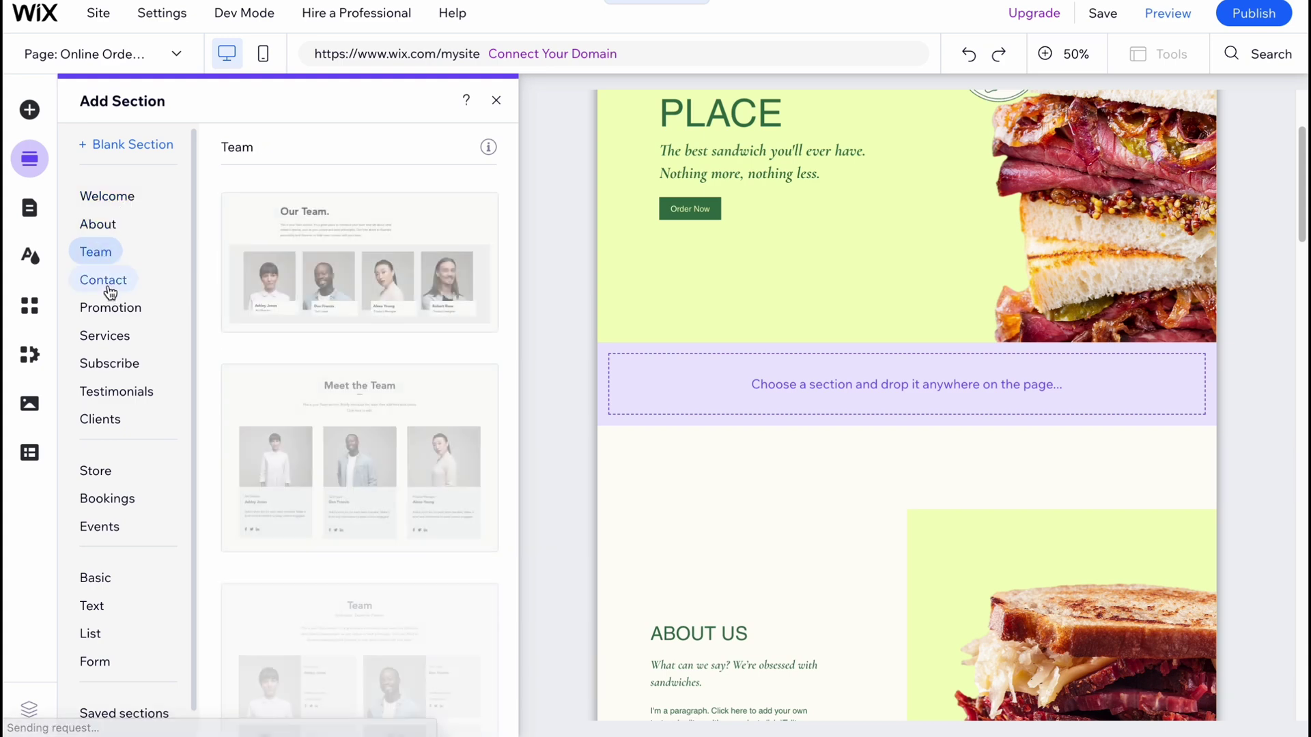
left_click(105, 282)
left_click(111, 311)
left_click(113, 338)
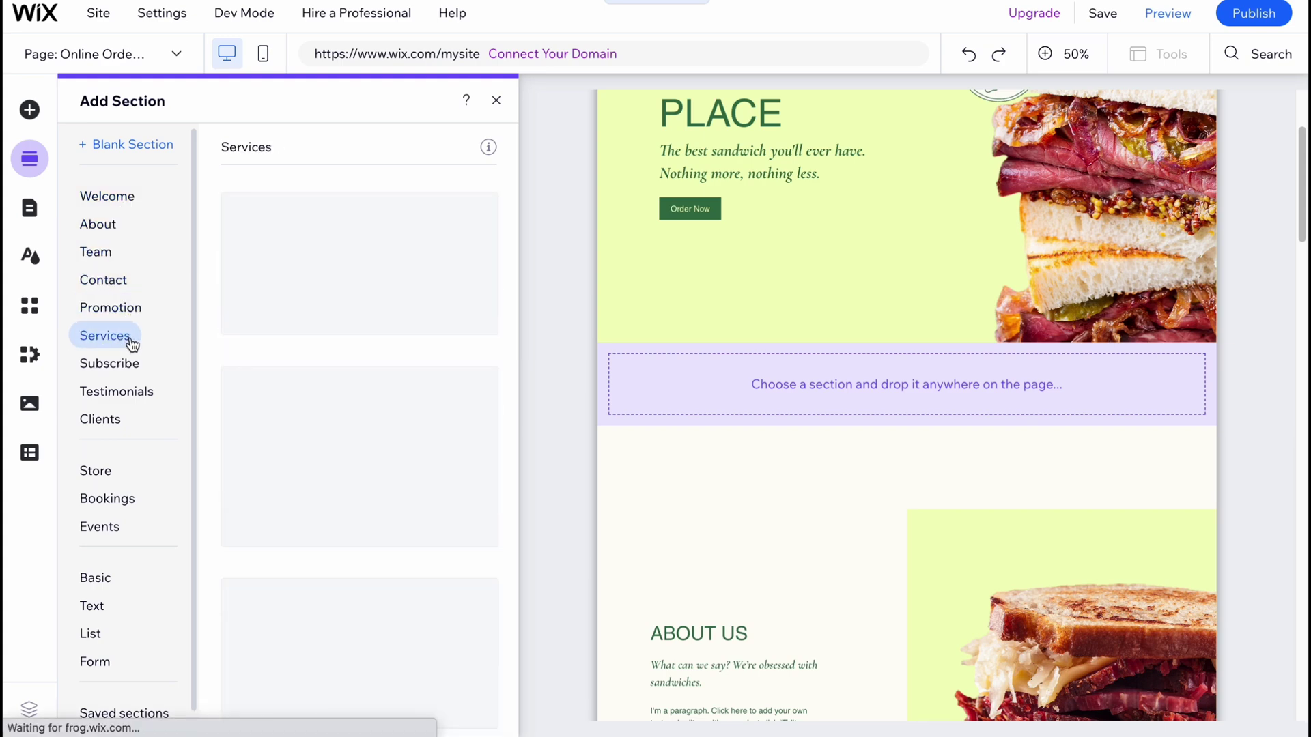
left_click(121, 364)
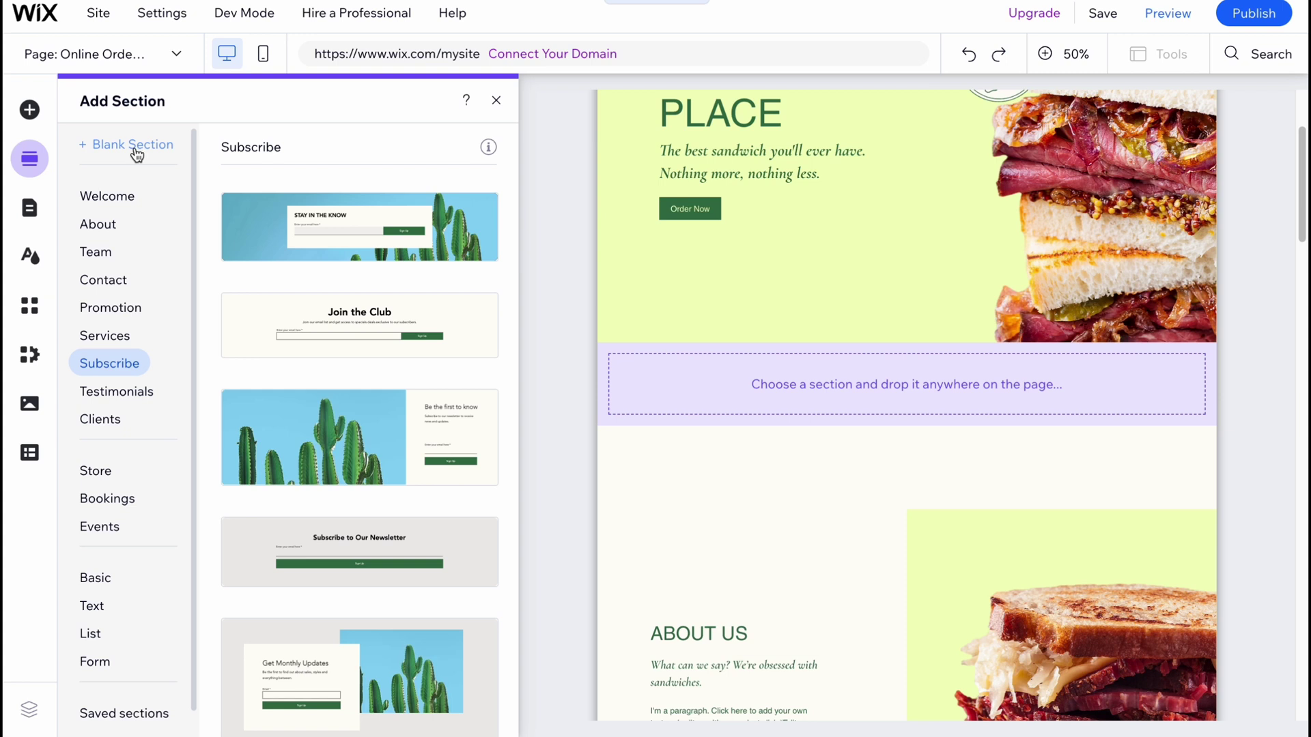
left_click(103, 225)
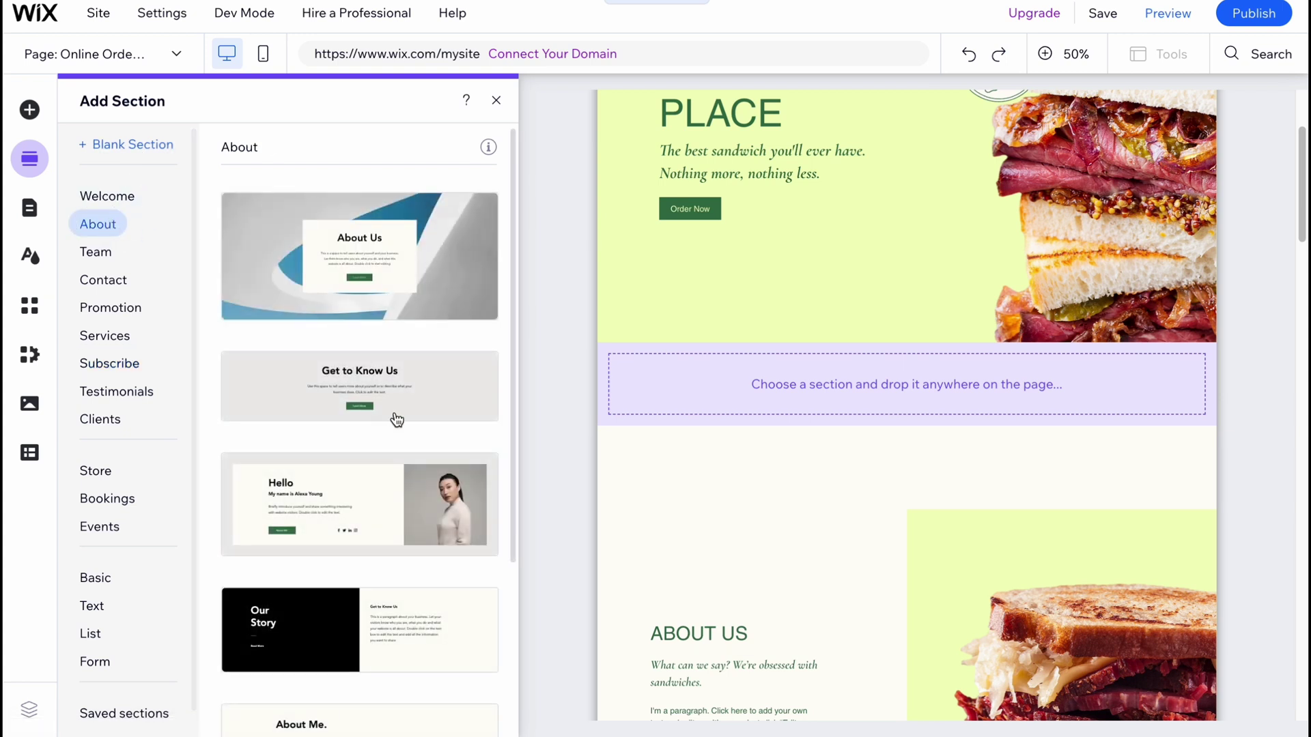
scroll(397, 424, "down", 1)
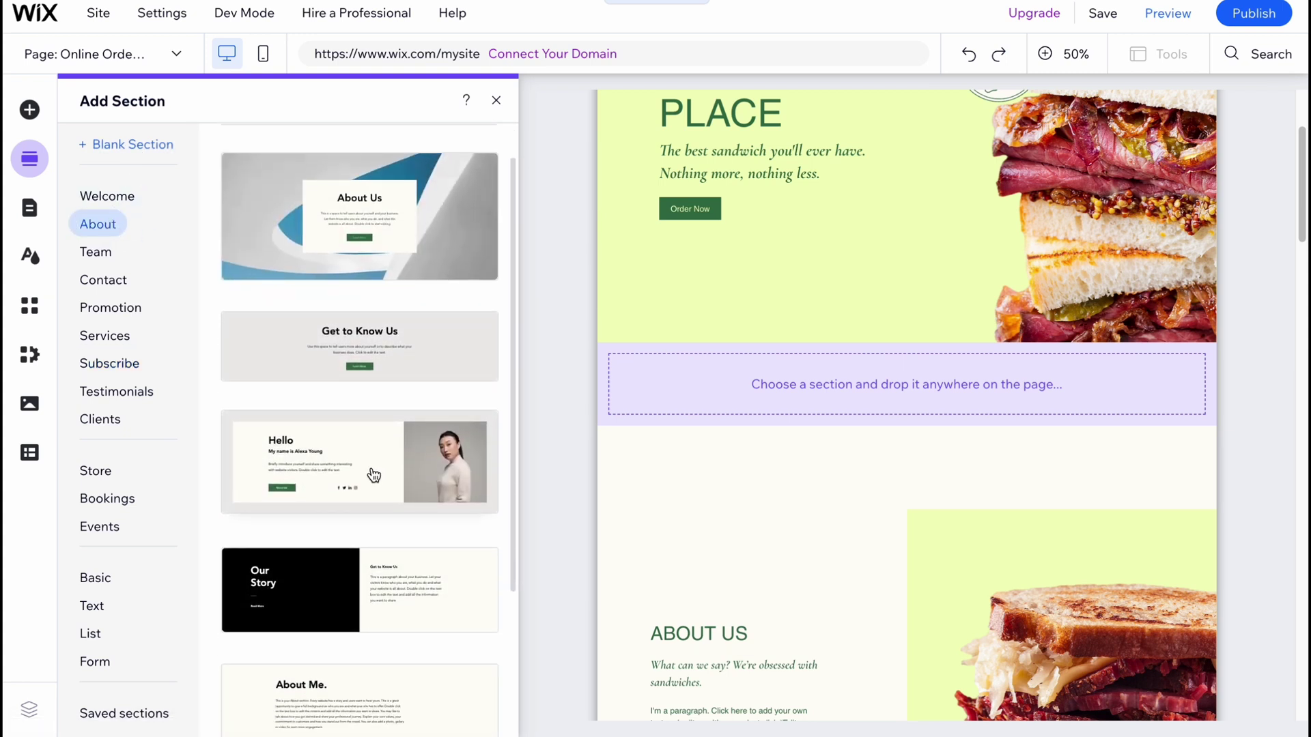
scroll(372, 476, "down", 2)
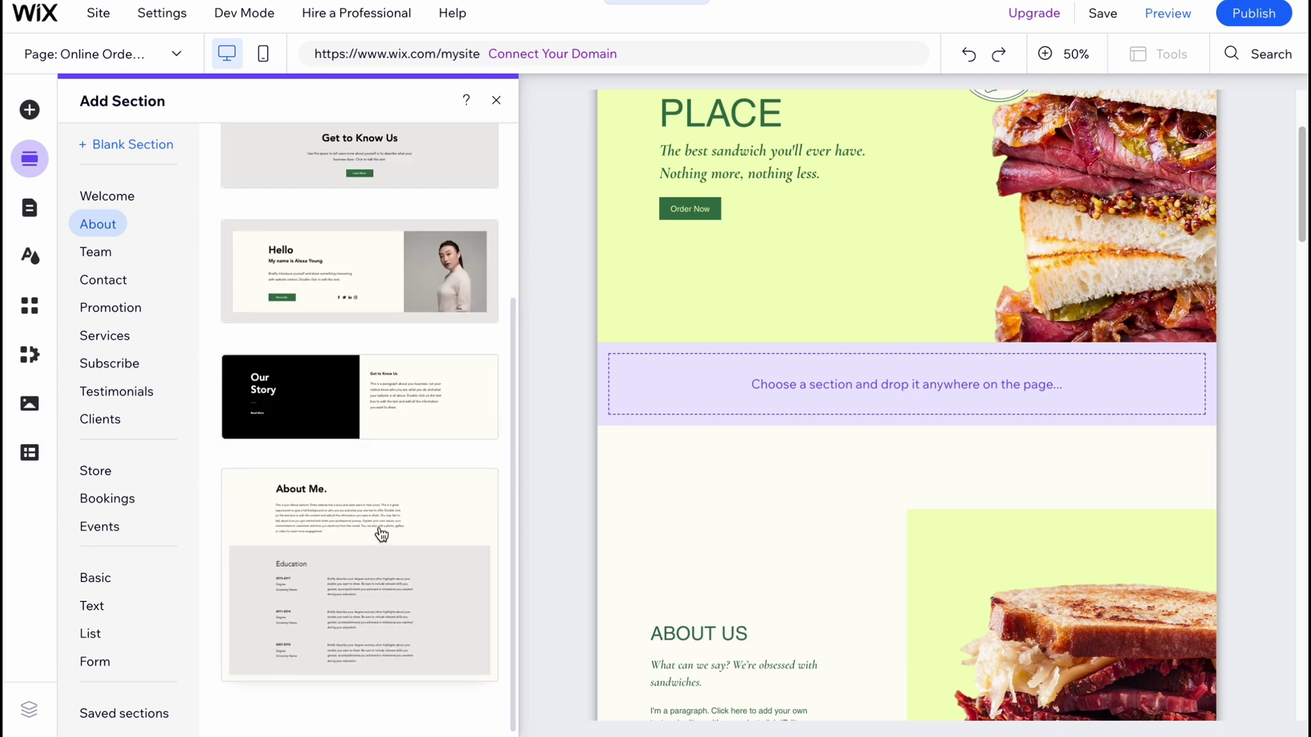
scroll(378, 522, "up", 2)
left_click(365, 617)
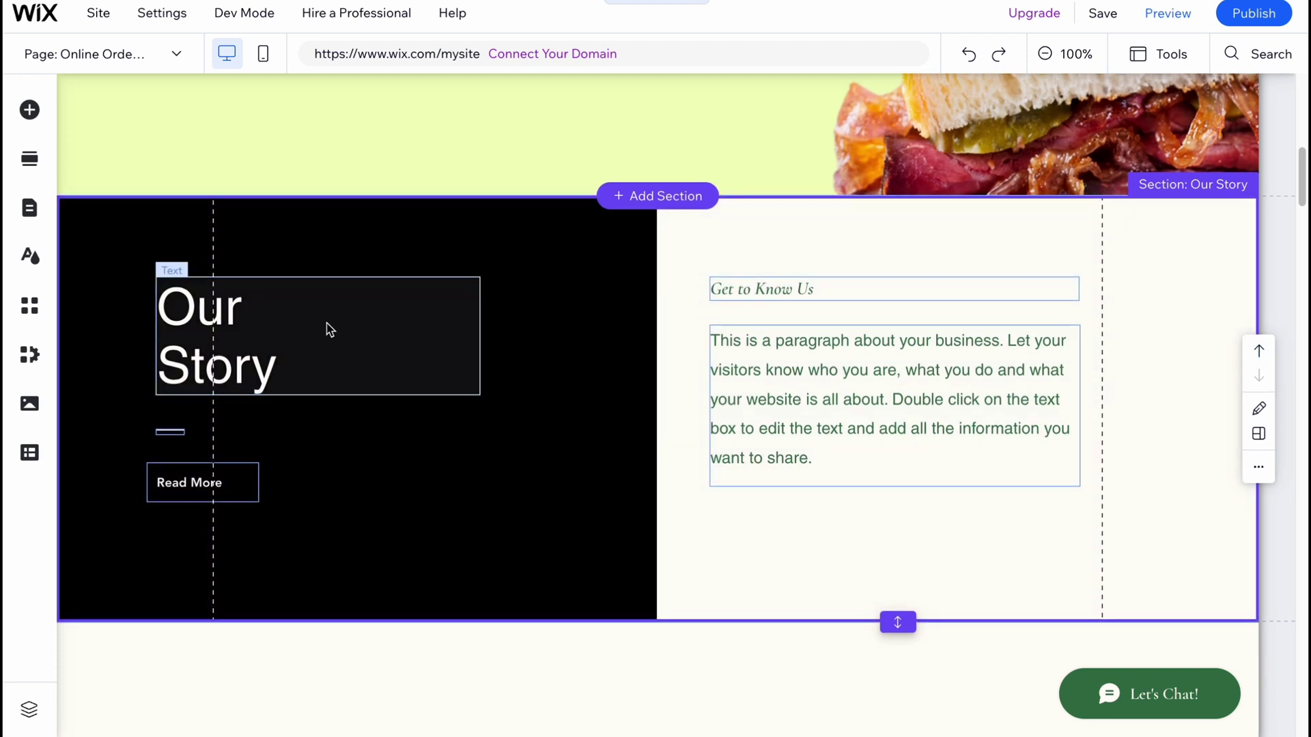
Set the Get to Know Us heading to DIN Neuzeit Grotesk, size 58, bold and underlined.
double_click(763, 289)
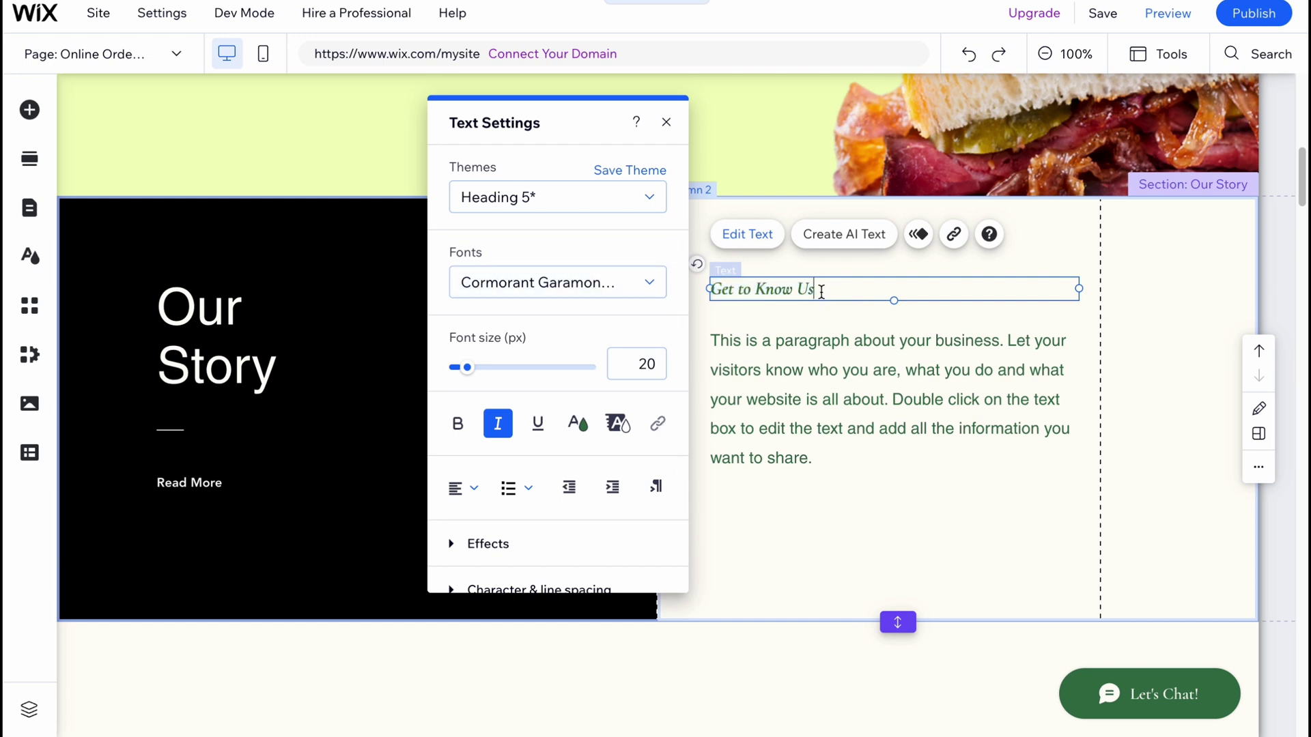
left_click_drag(823, 291, 646, 283)
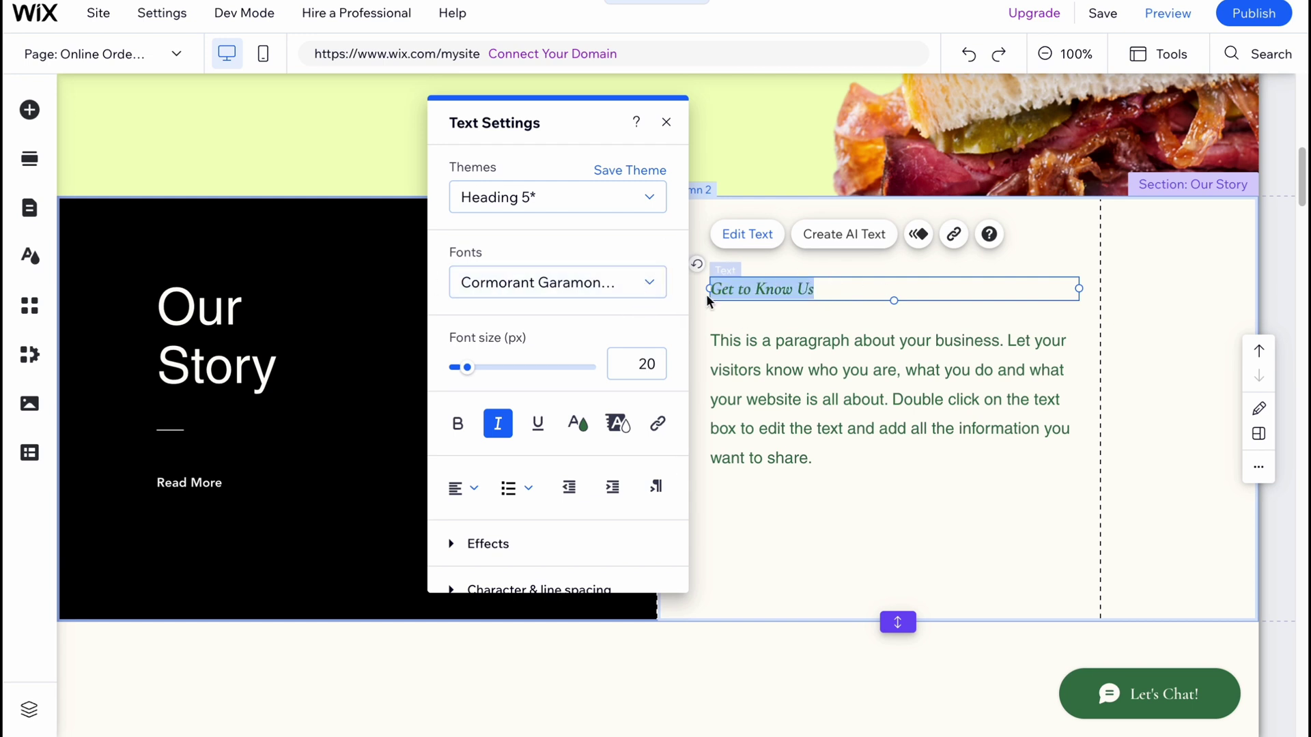
left_click(574, 283)
left_click(534, 380)
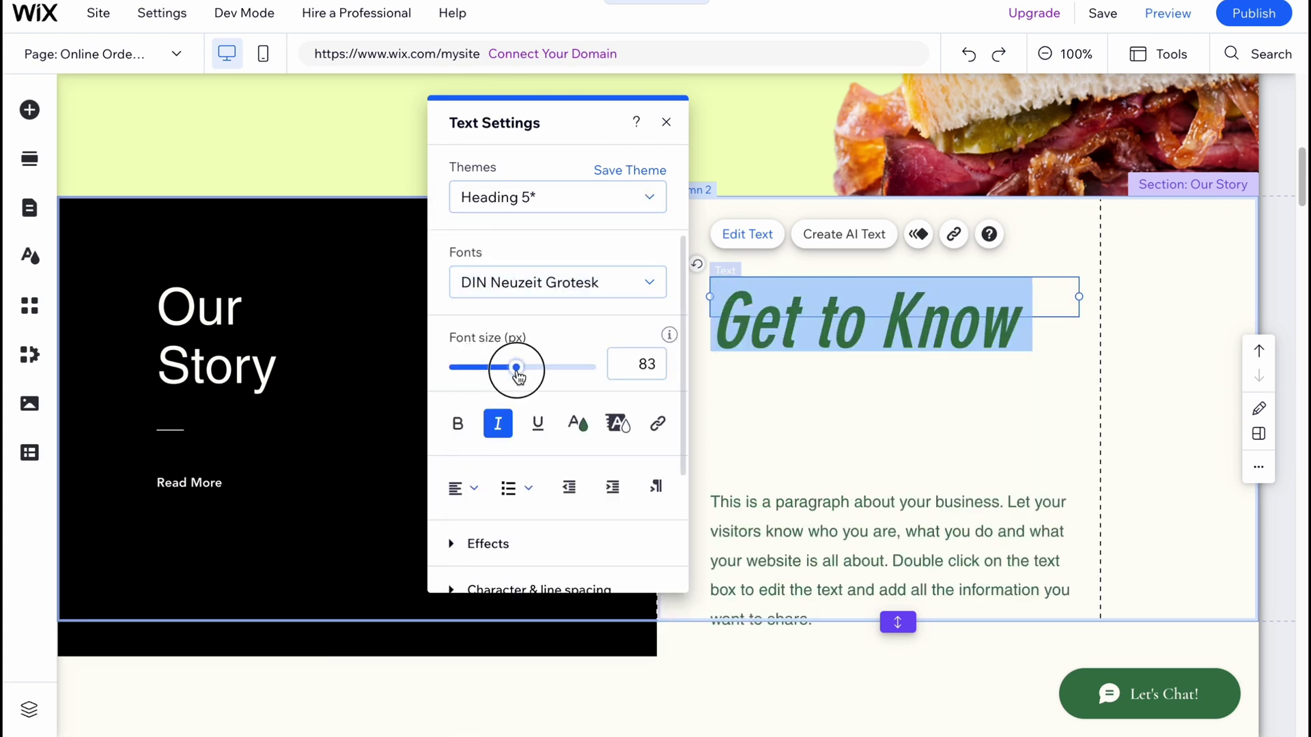
left_click_drag(469, 376, 497, 366)
left_click(459, 425)
left_click(538, 424)
scroll(590, 492, "down", 2)
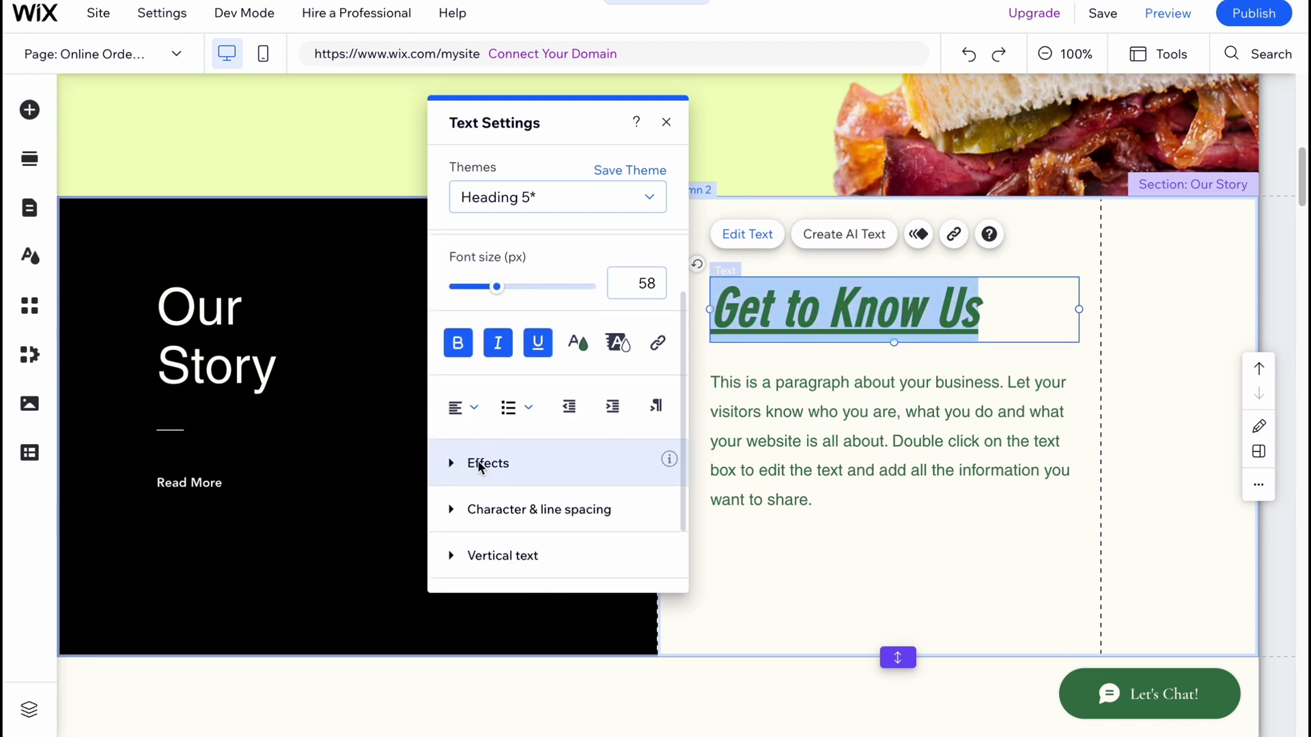
left_click(453, 463)
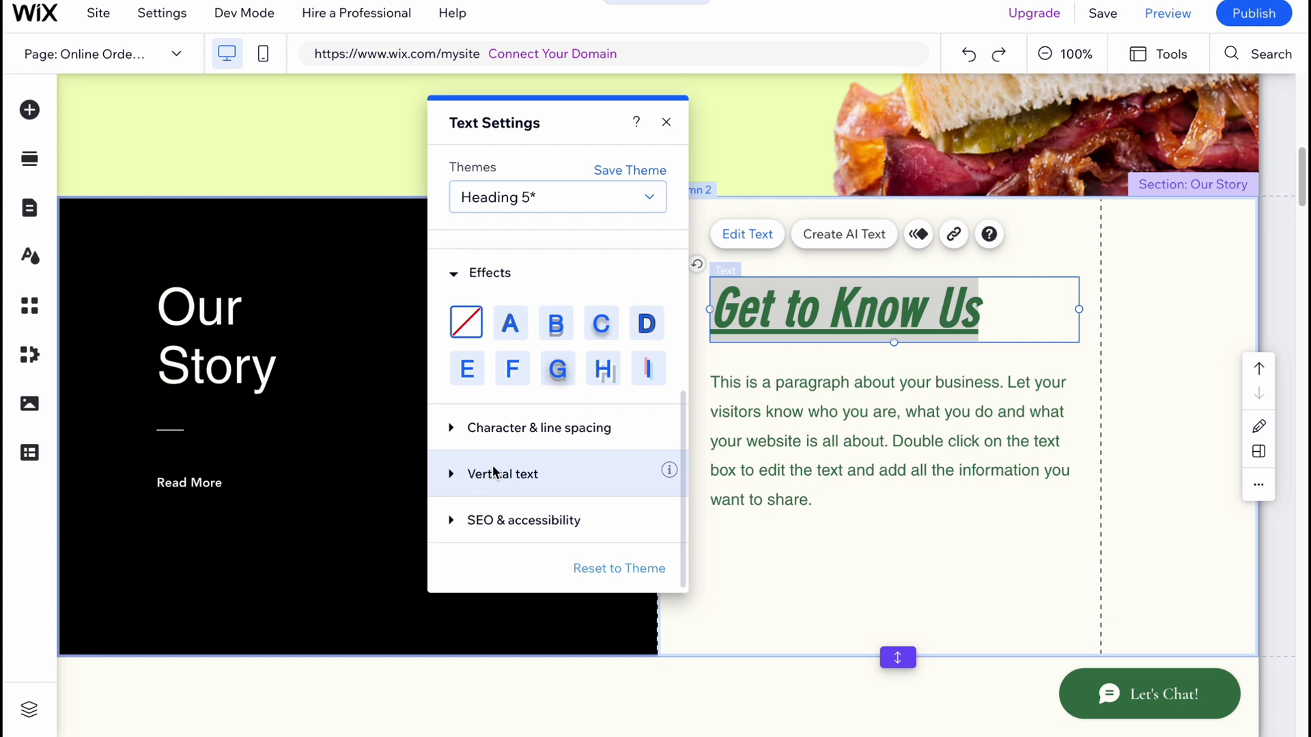
scroll(492, 471, "up", 1)
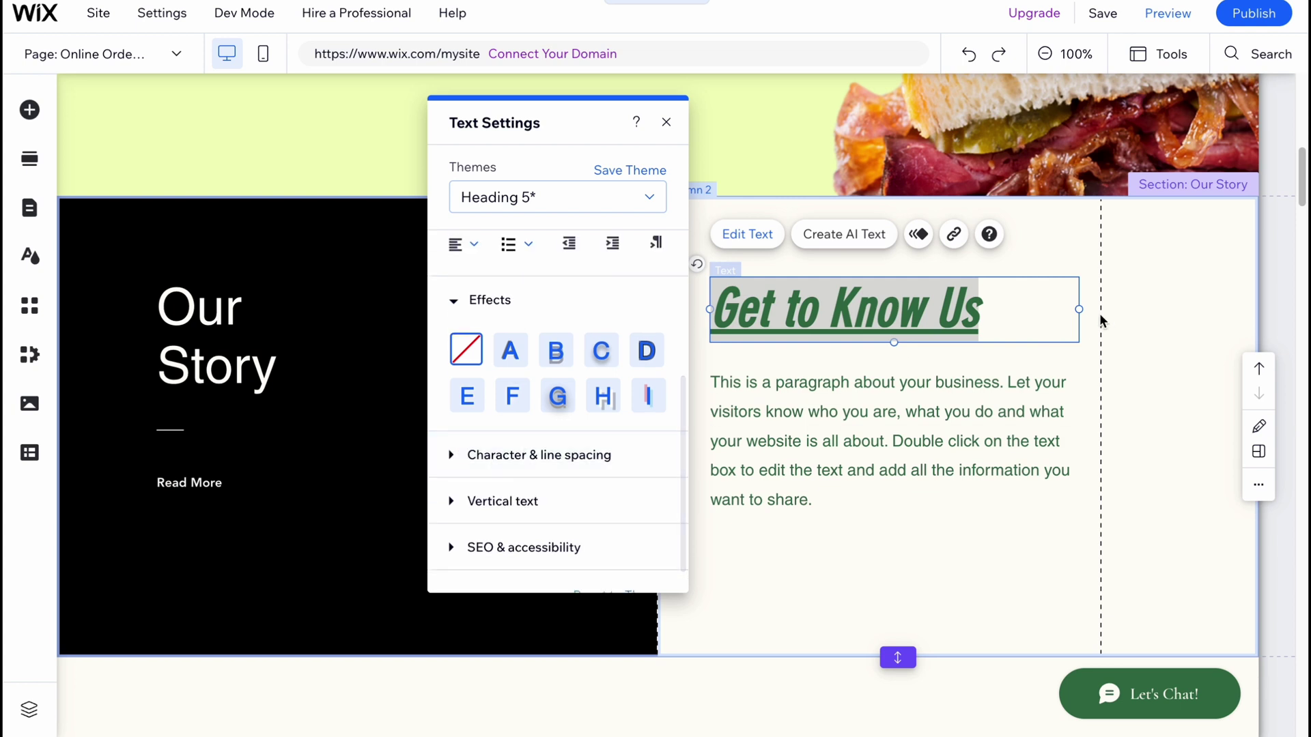
left_click(1275, 284)
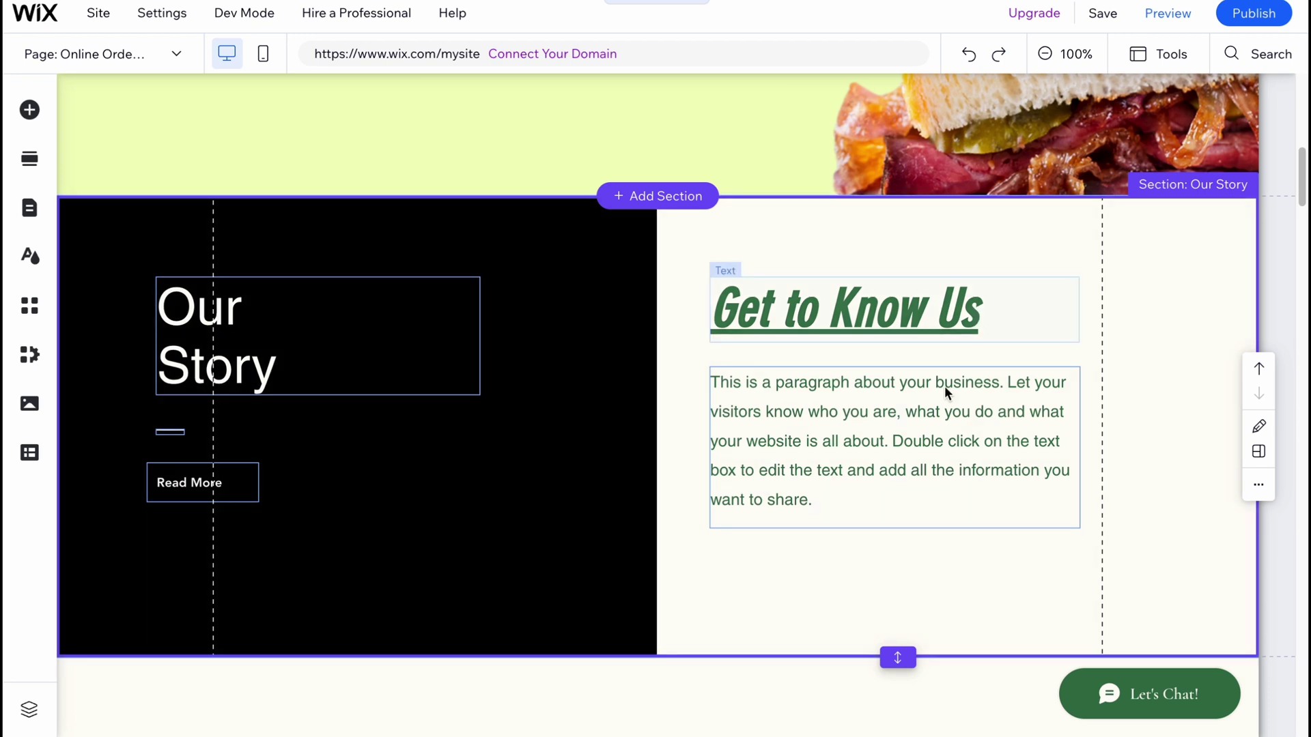
Open the paragraph text below for editing, then close Text Settings.
left_click(878, 447)
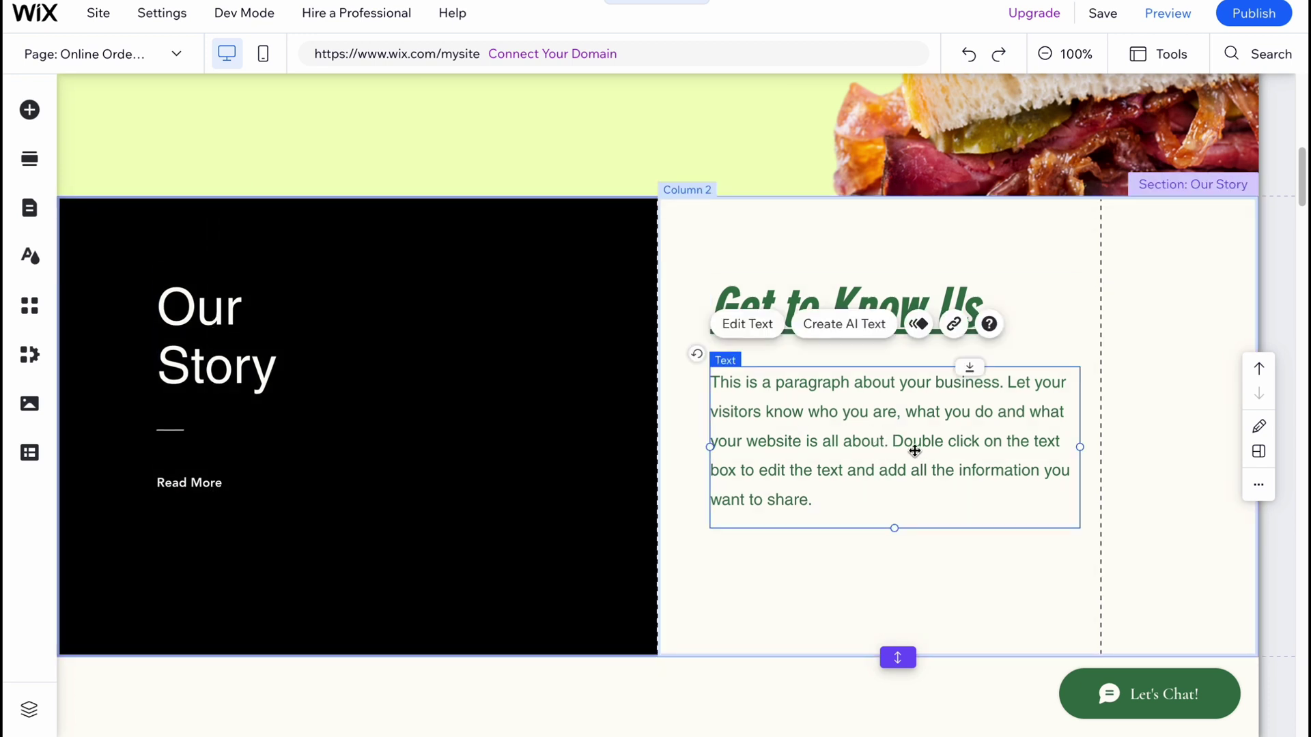
double_click(810, 498)
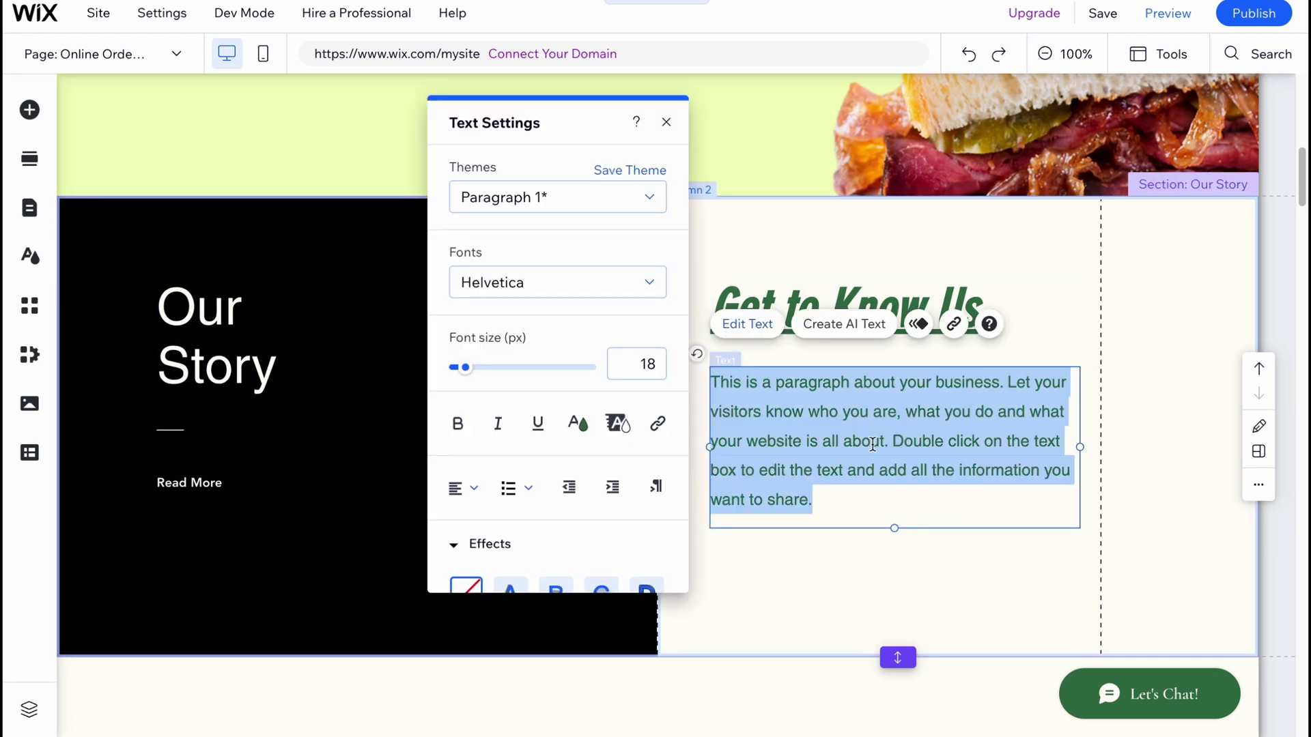
left_click(664, 123)
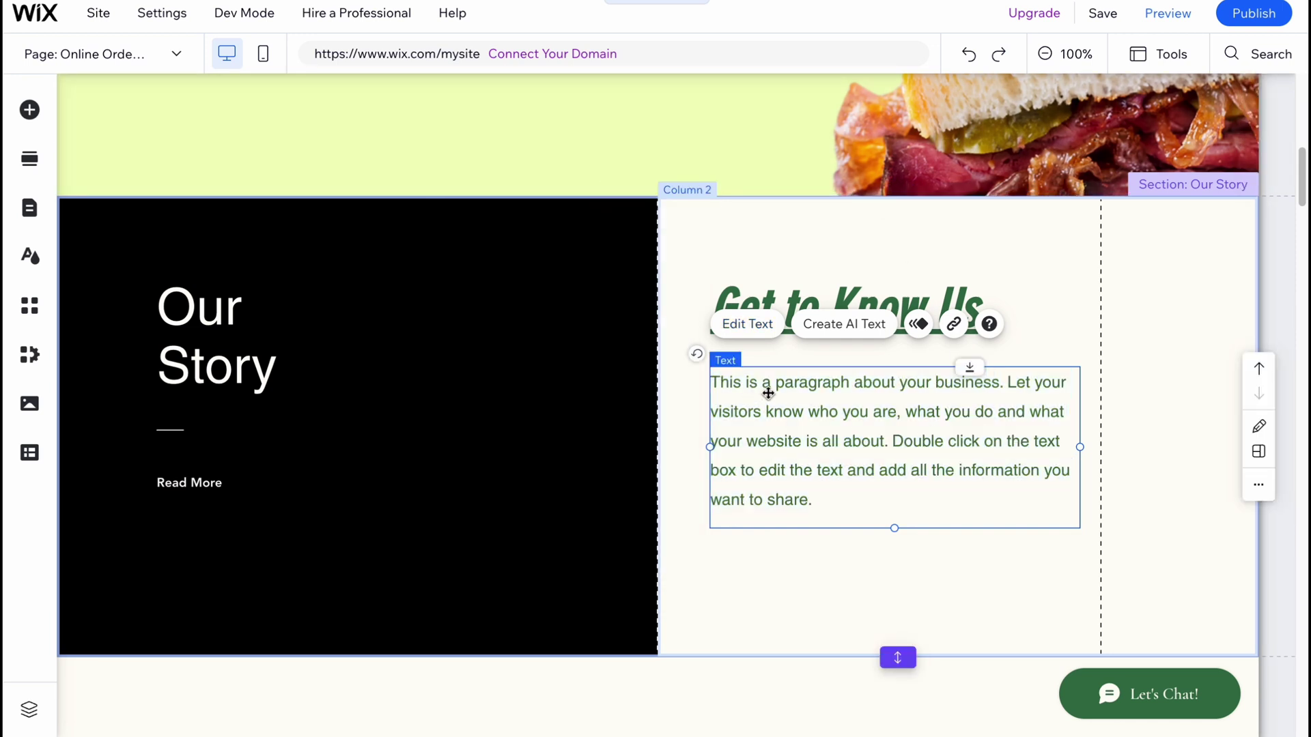
Browse the element categories and drag a green themed button into the Our Story section.
left_click(31, 110)
left_click(99, 172)
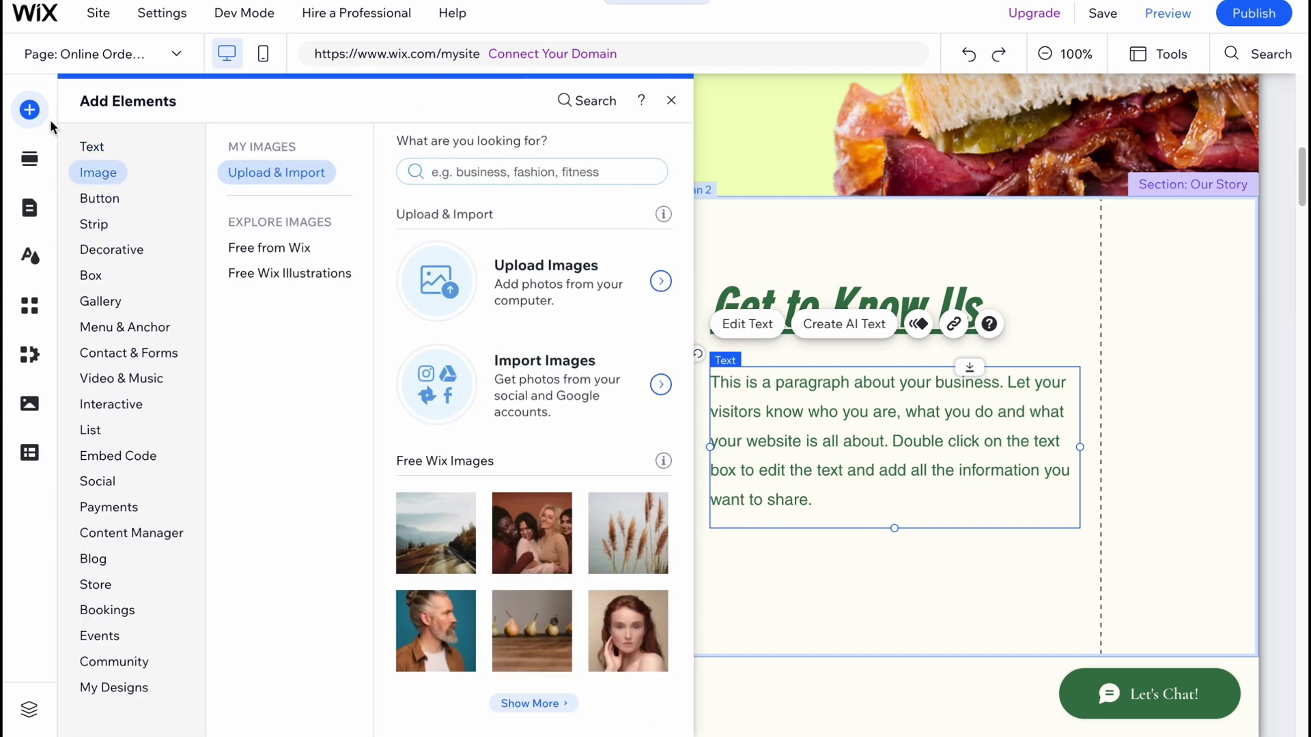
left_click(100, 198)
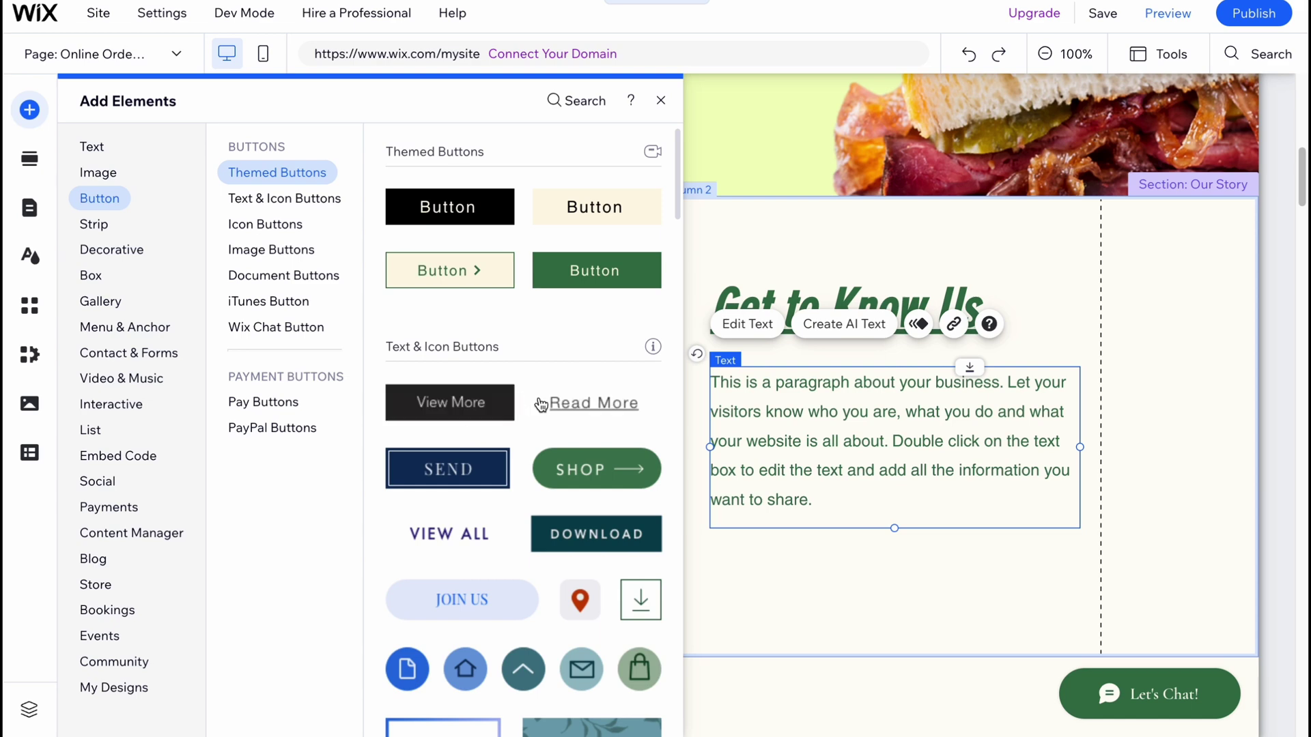
left_click(97, 148)
left_click(106, 176)
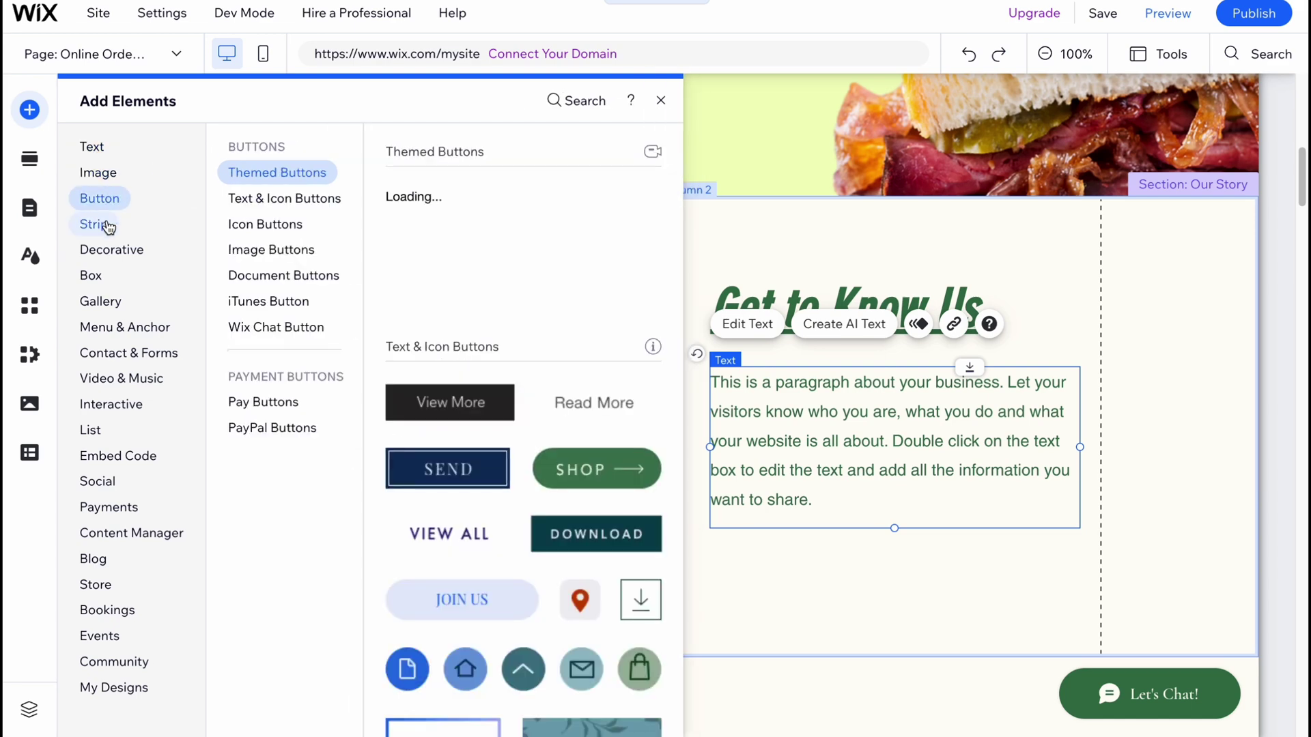
left_click(106, 250)
left_click(98, 301)
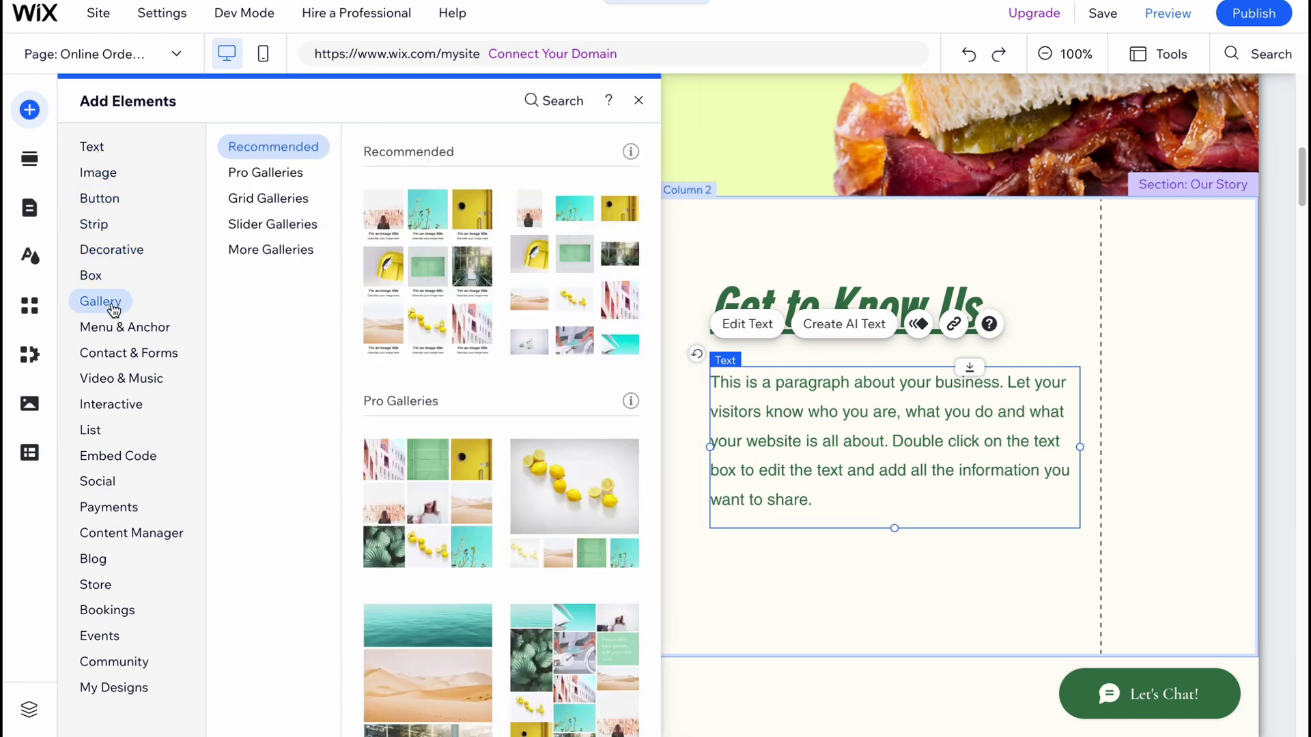
left_click(113, 328)
left_click(124, 379)
left_click(111, 404)
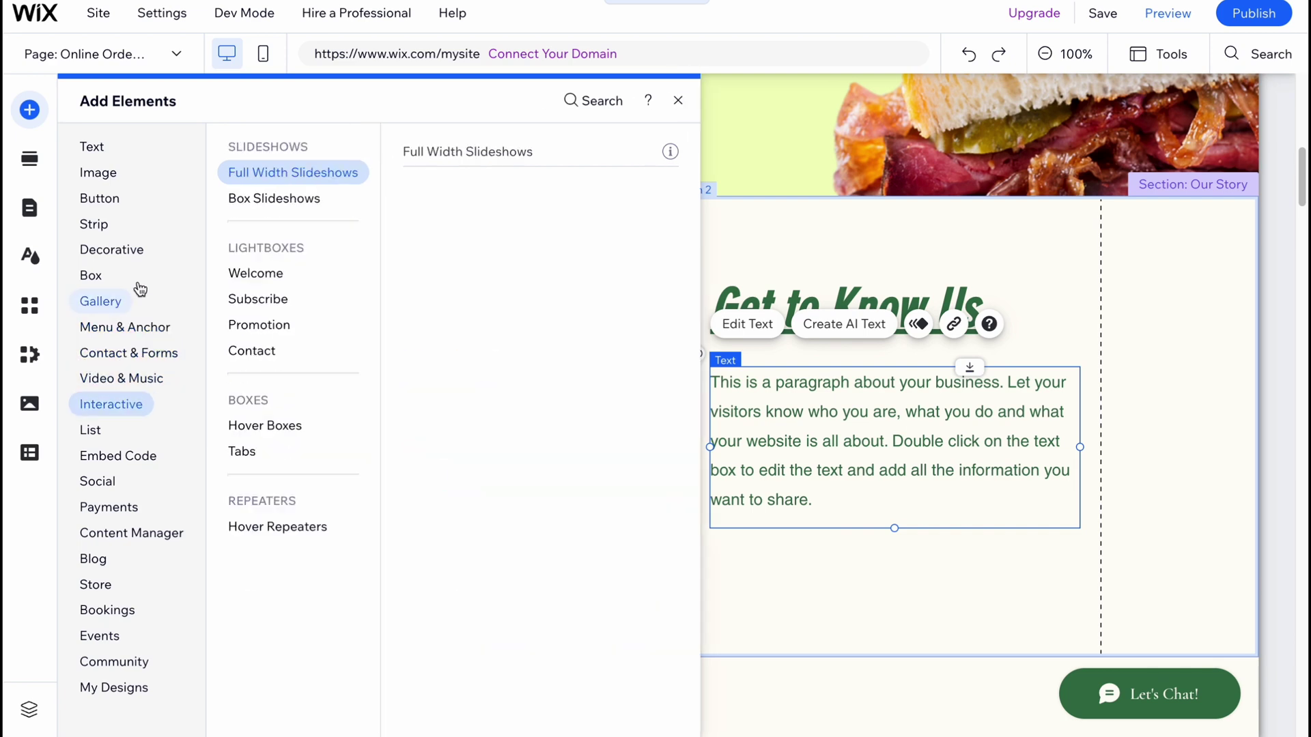
left_click(113, 201)
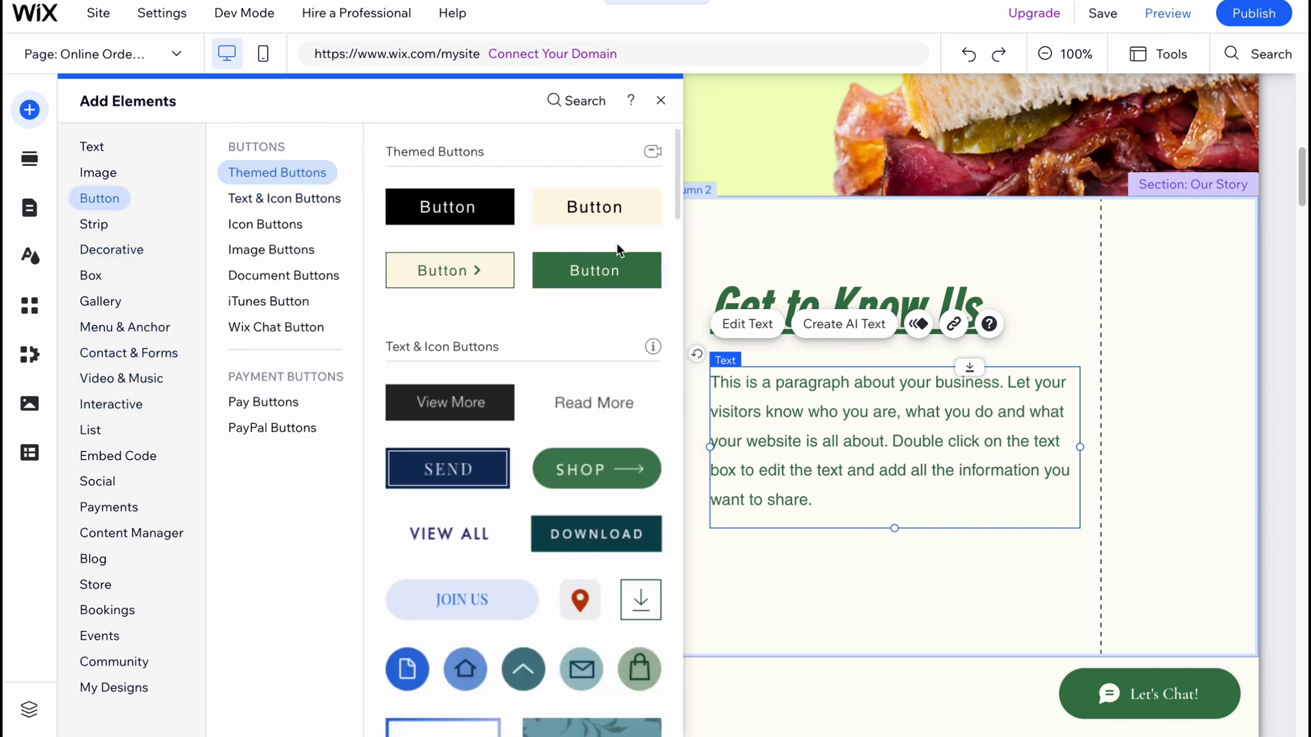
mouse_move(600, 270)
left_mouse_down()
mouse_move(651, 439)
mouse_move(760, 553)
left_mouse_up()
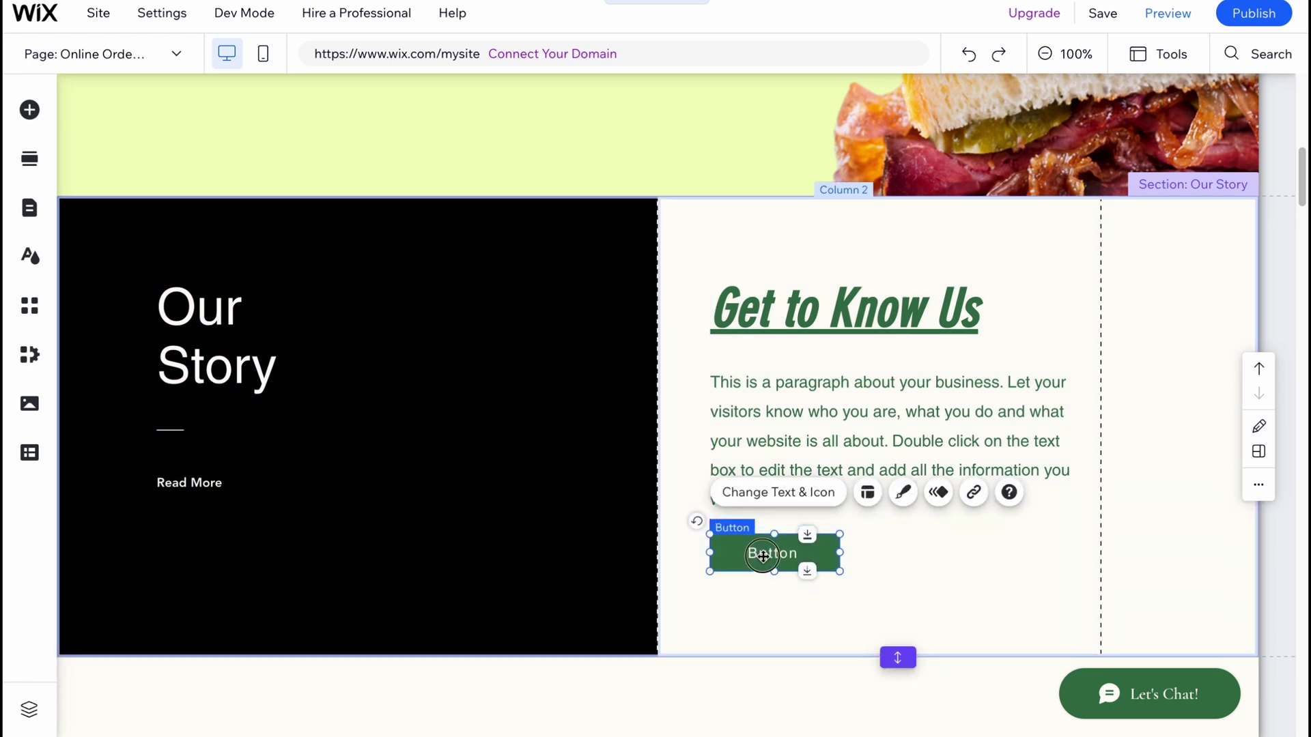
Change the new button's label from 'Button' to 'Book table'.
double_click(759, 554)
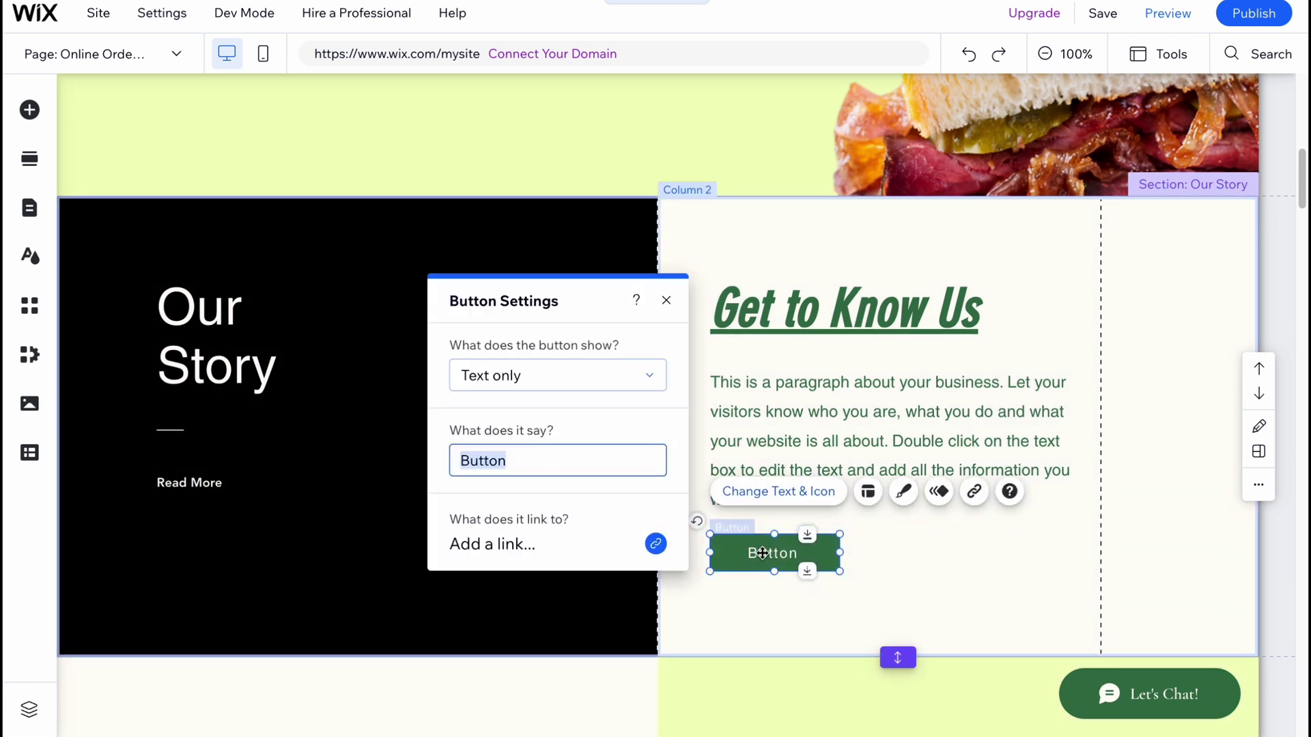
type("Book table")
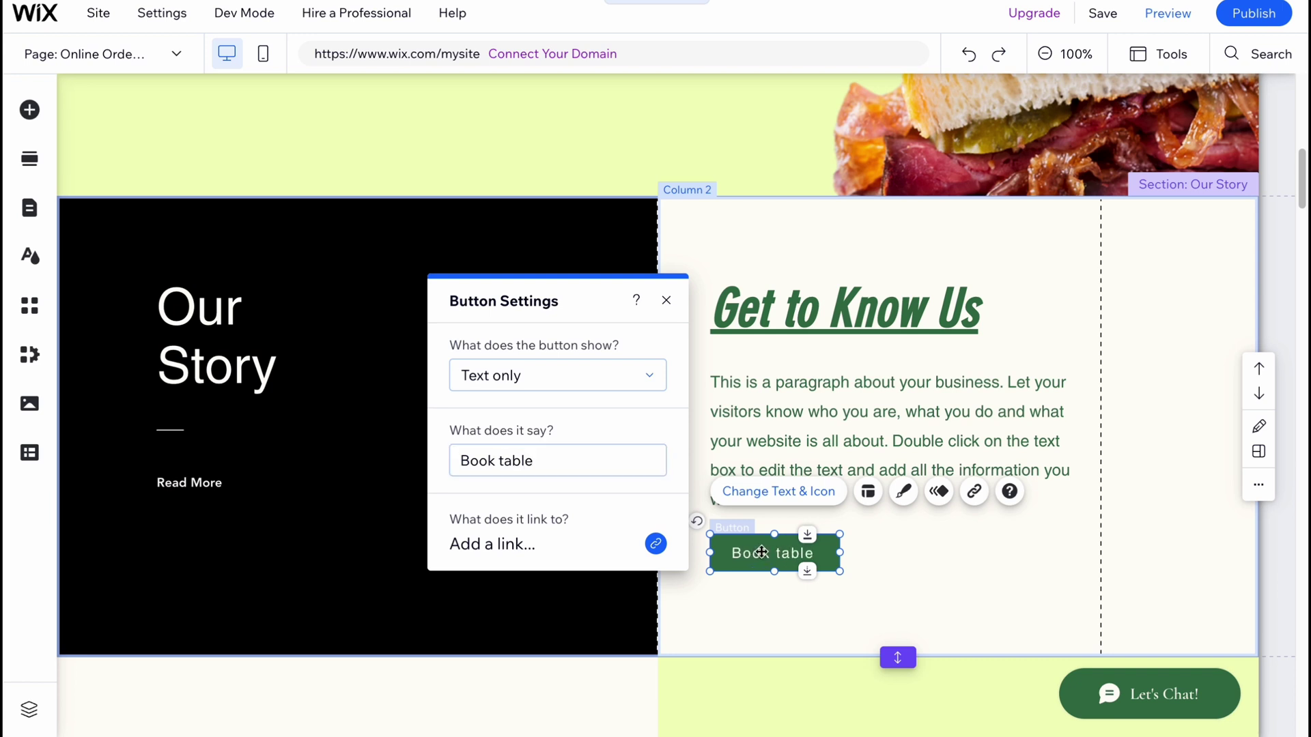
left_click(1202, 518)
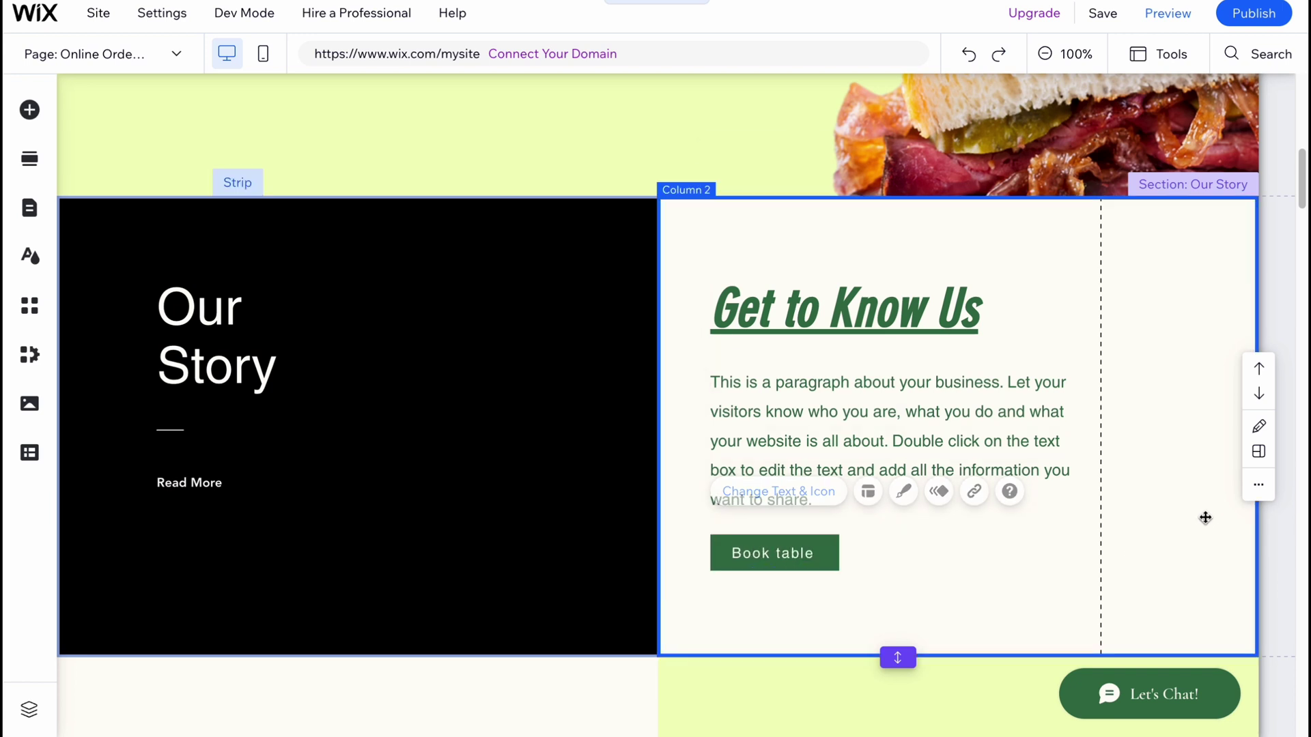
left_click(773, 553)
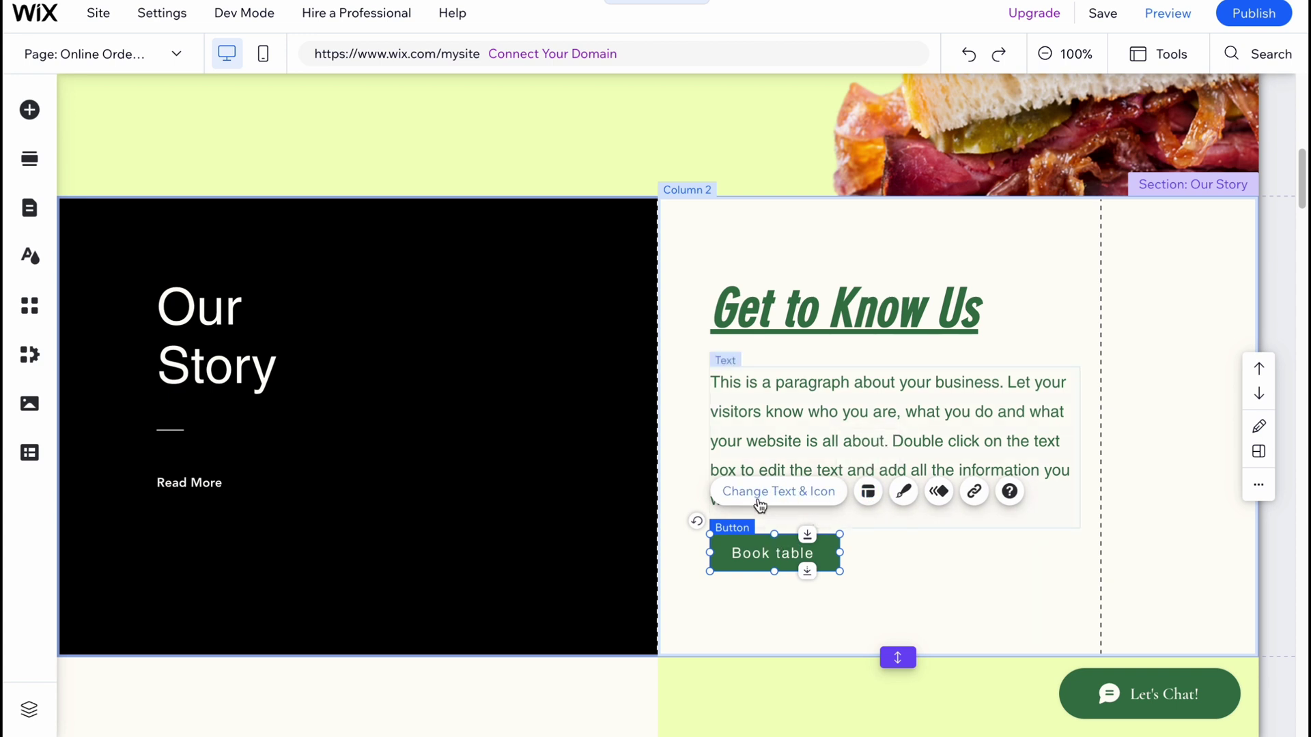
left_click(770, 493)
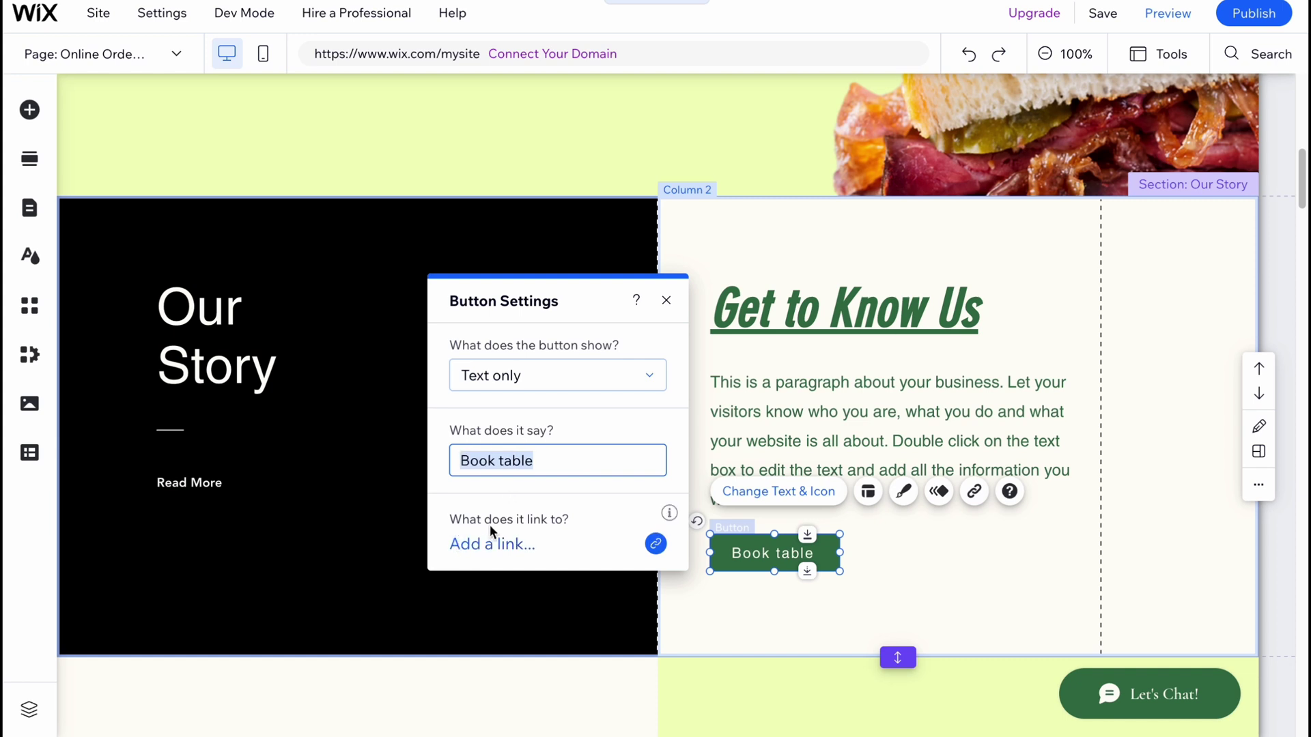
Open the Book table button's link options and close them without adding a link.
left_click(497, 547)
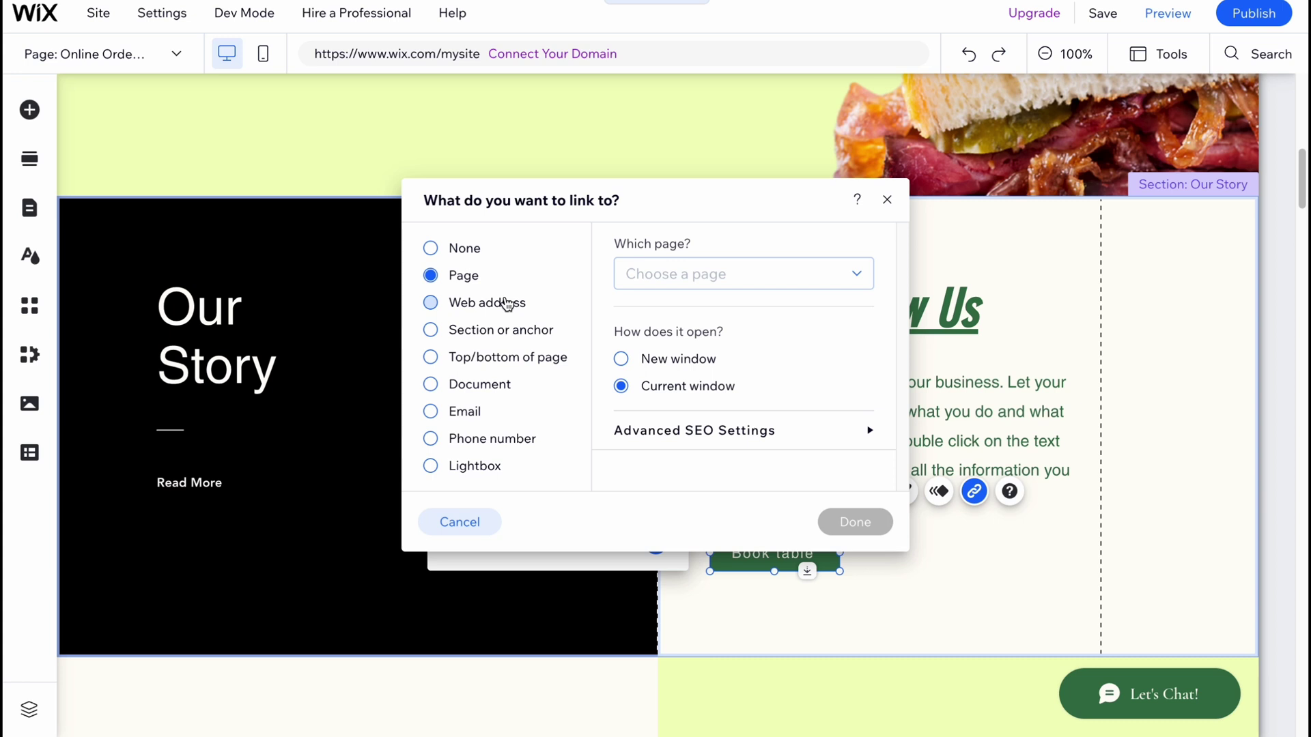
left_click(887, 198)
Add the Invest Smartly featured strip below the Our Story section.
left_click(1138, 553)
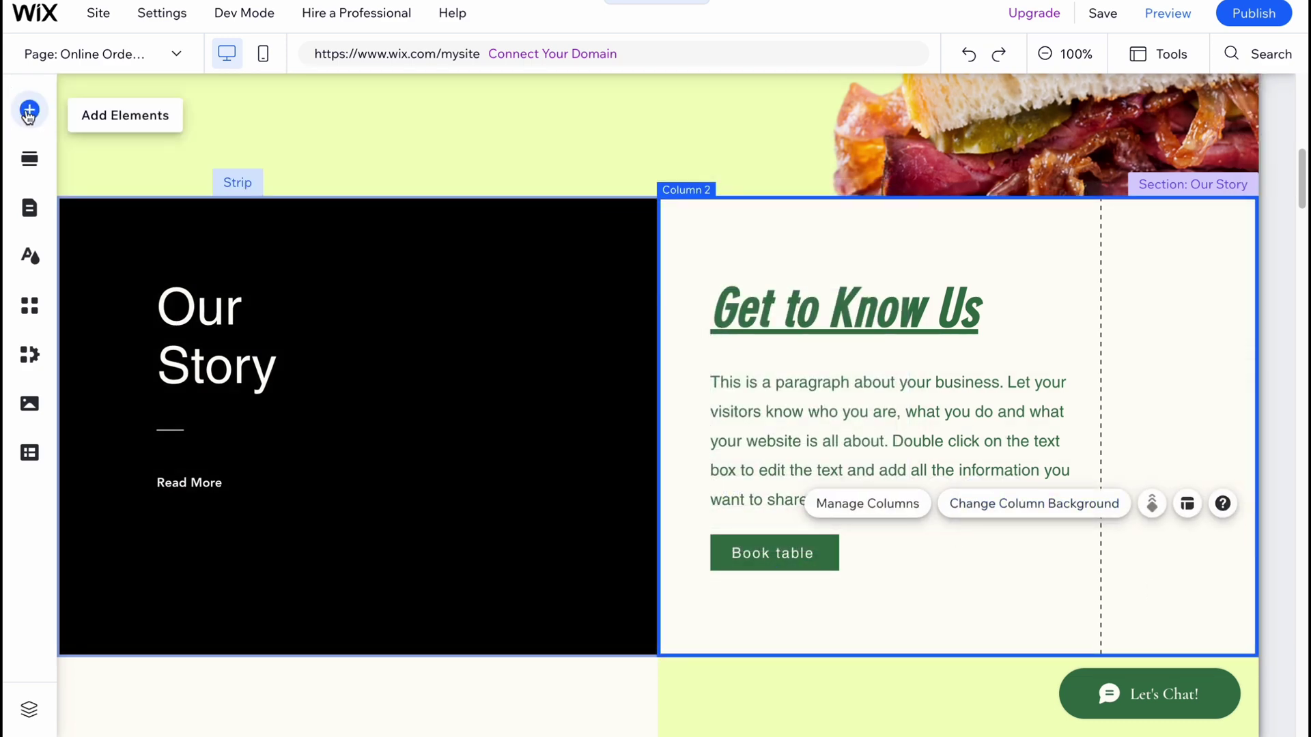
left_click(29, 110)
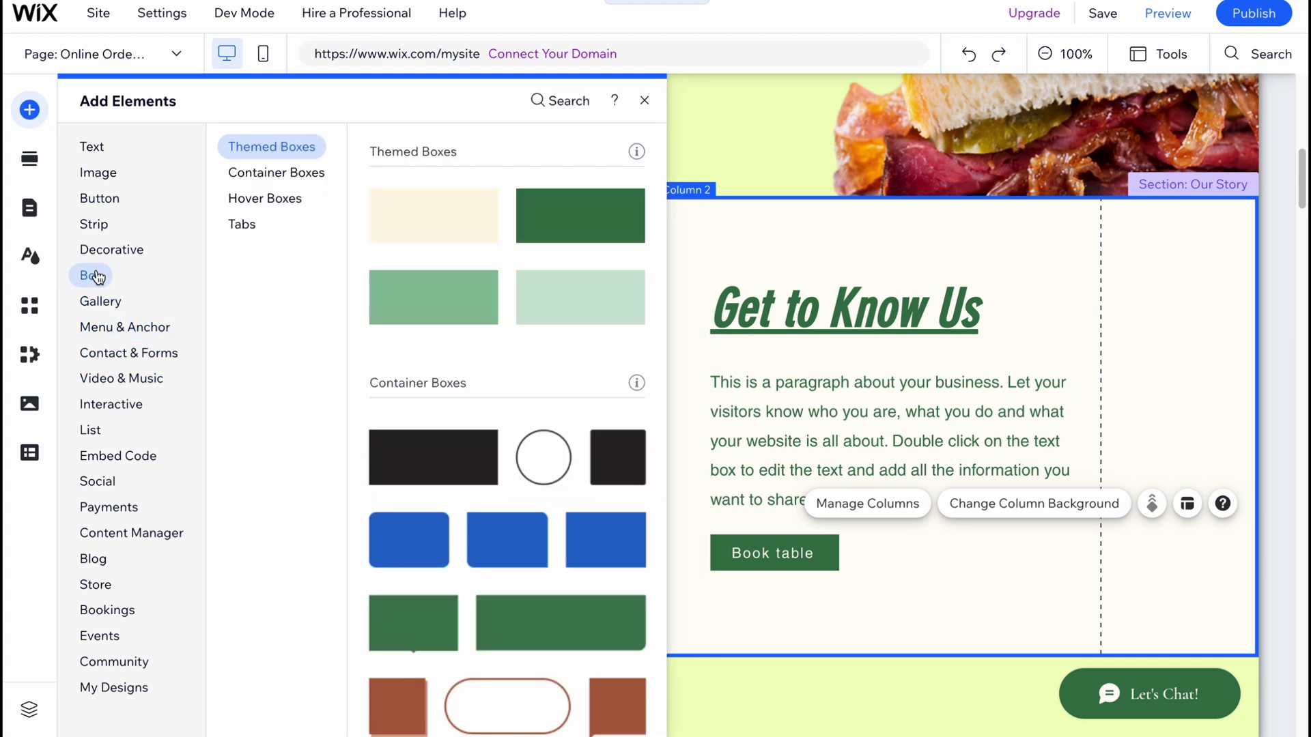
mouse_move(93, 224)
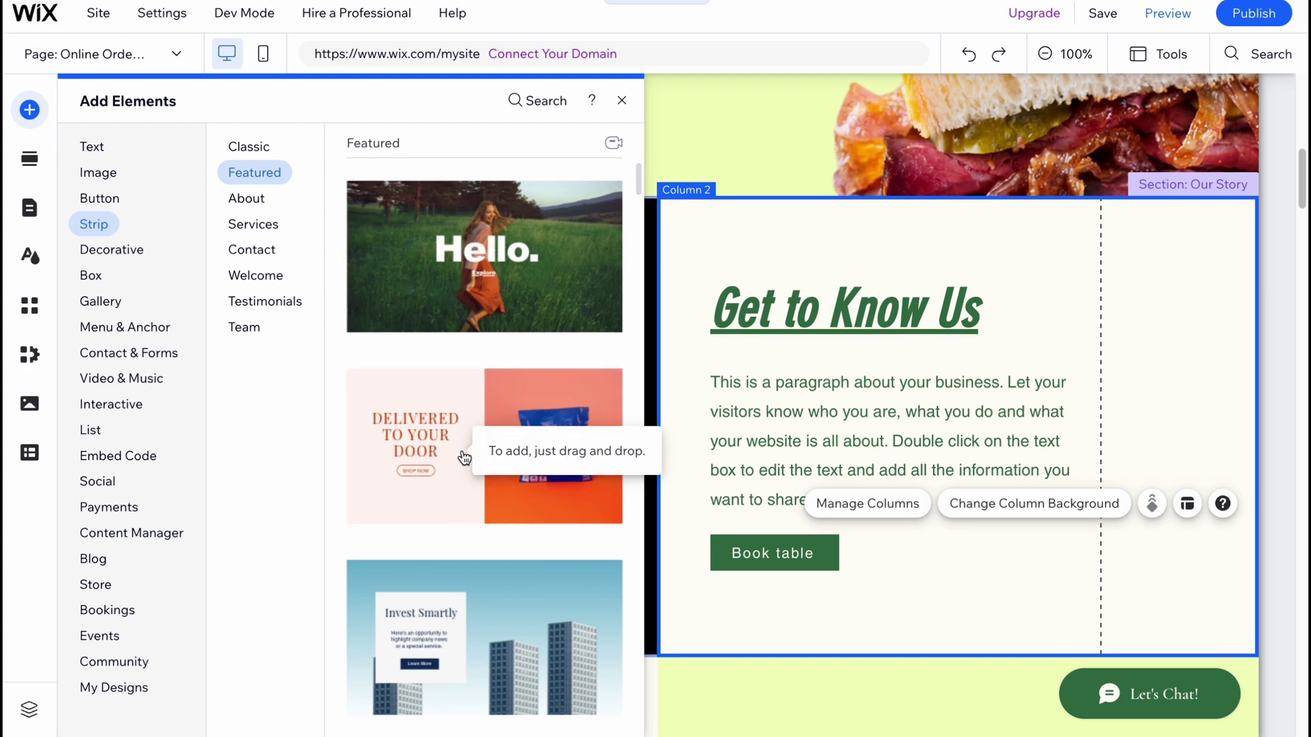
scroll(474, 477, "down", 2)
left_click(490, 536)
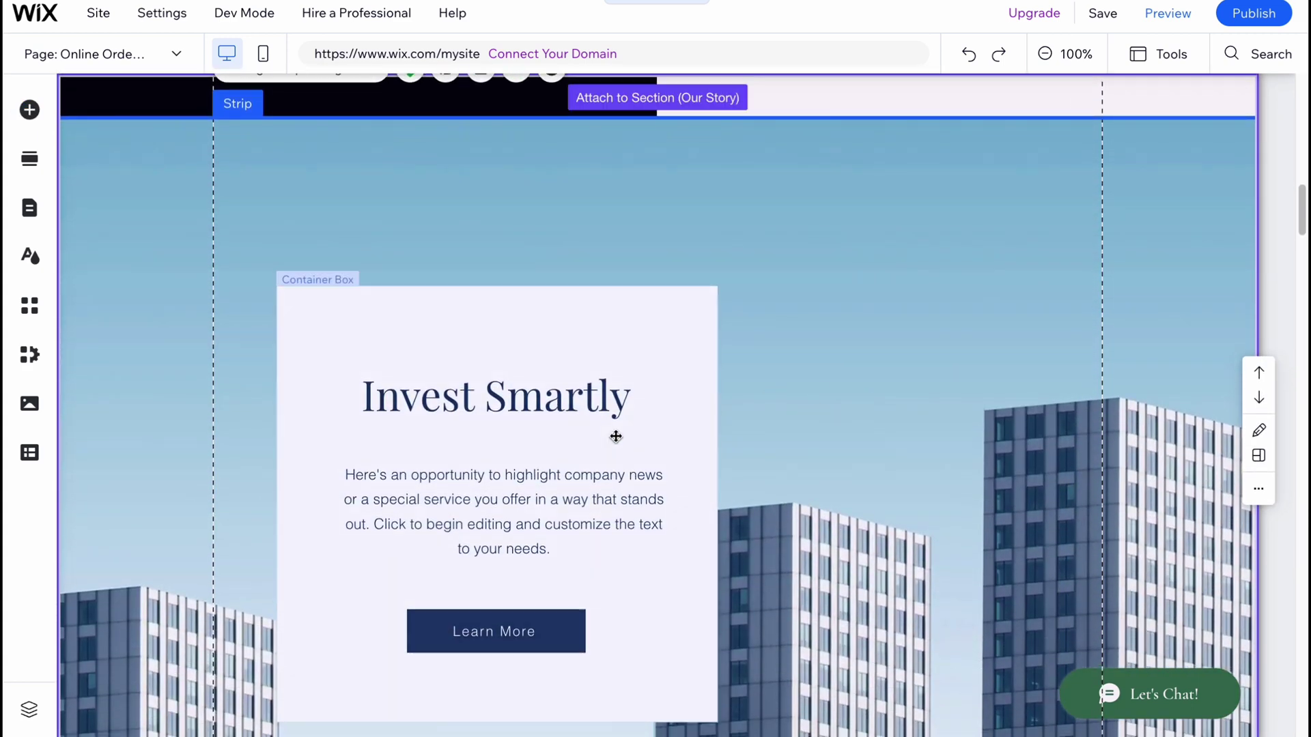
scroll(610, 442, "down", 2)
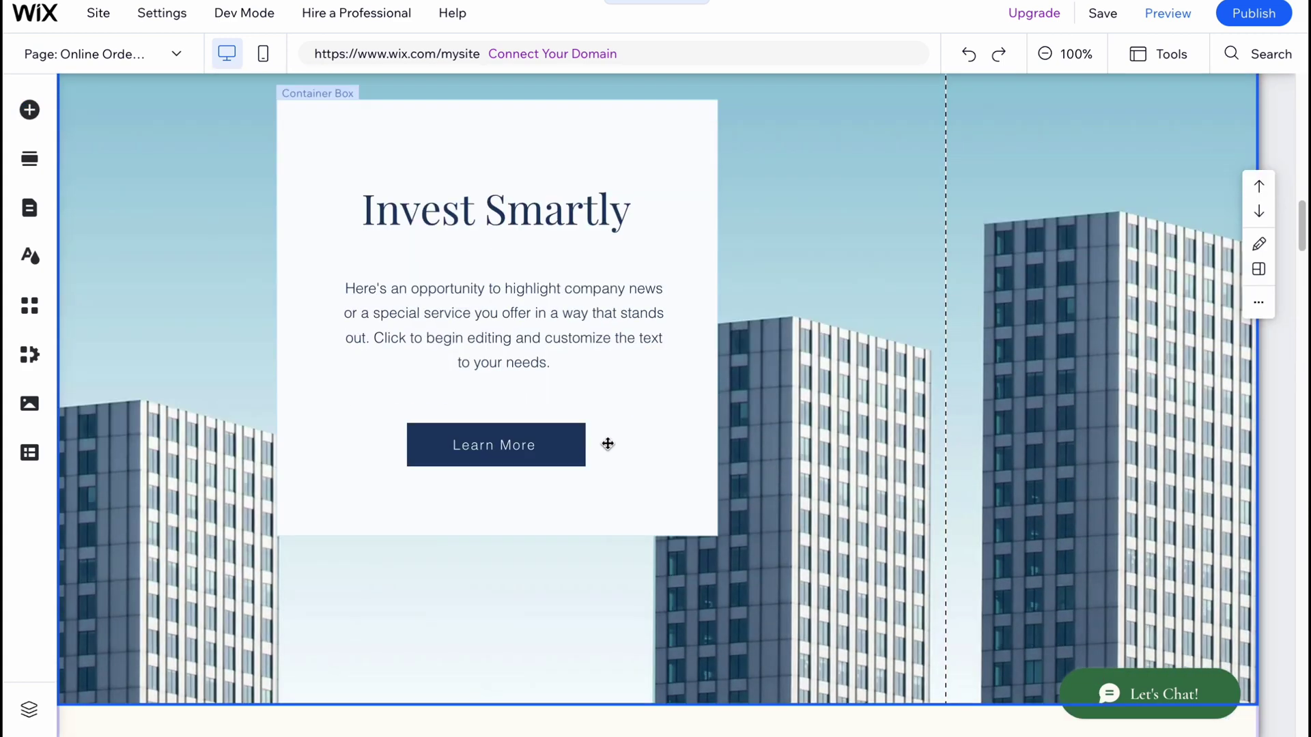
left_click(30, 109)
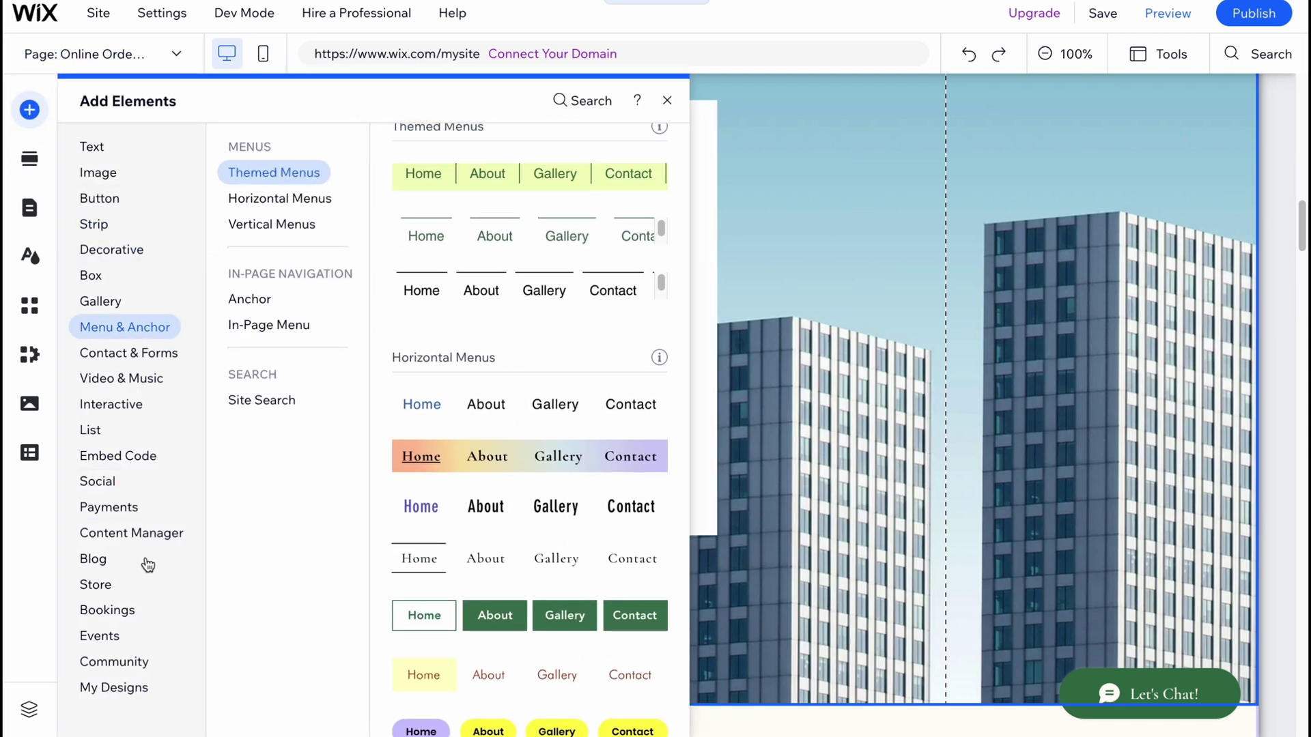
Preview Energetic, Retro vibrant, Dynamic, Technical and Nostalgic themes, then apply Natural.
left_click(28, 257)
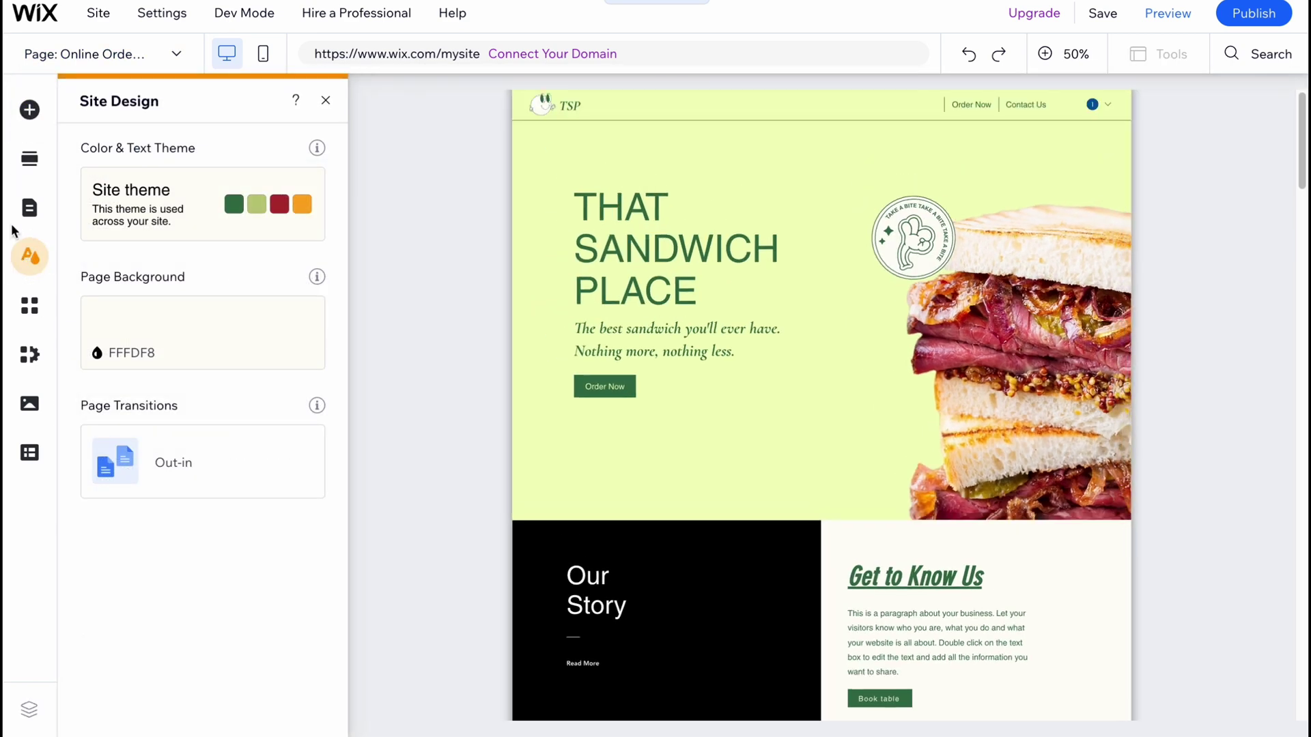
left_click(31, 260)
mouse_move(201, 203)
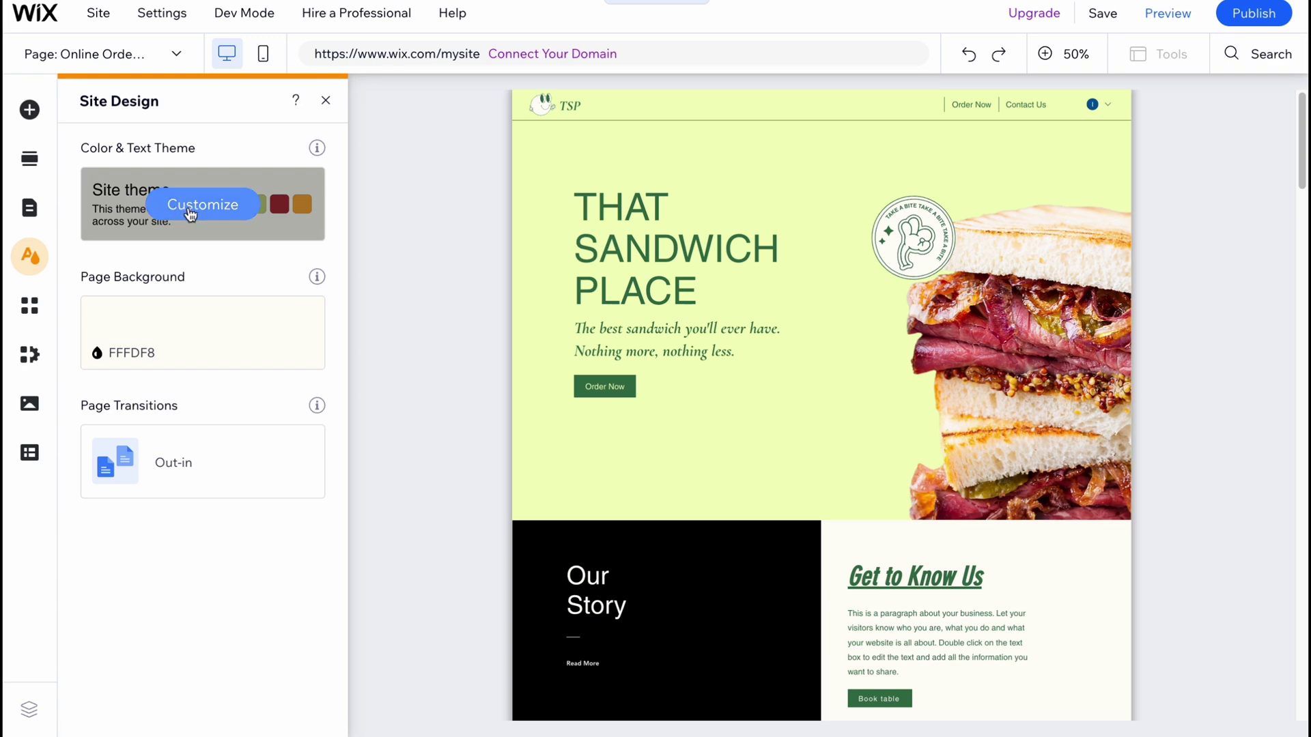
left_click(201, 205)
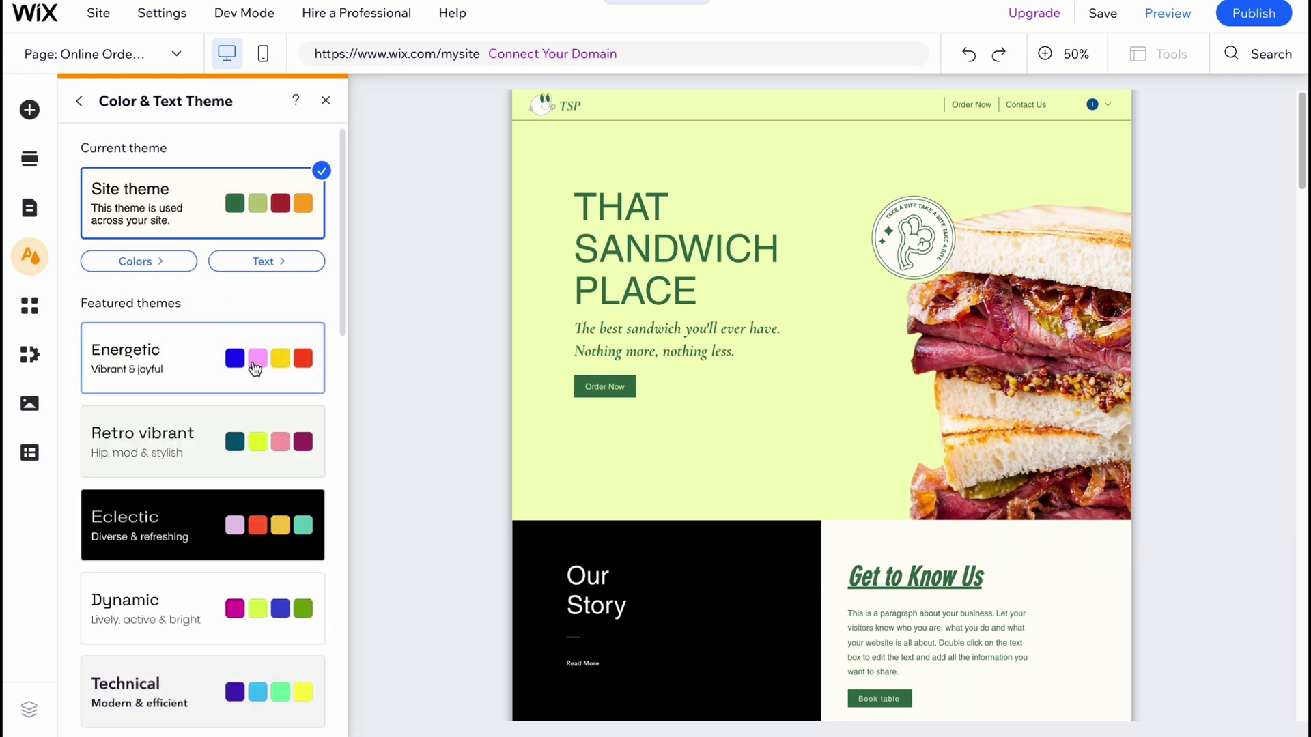
left_click(255, 369)
left_click(265, 442)
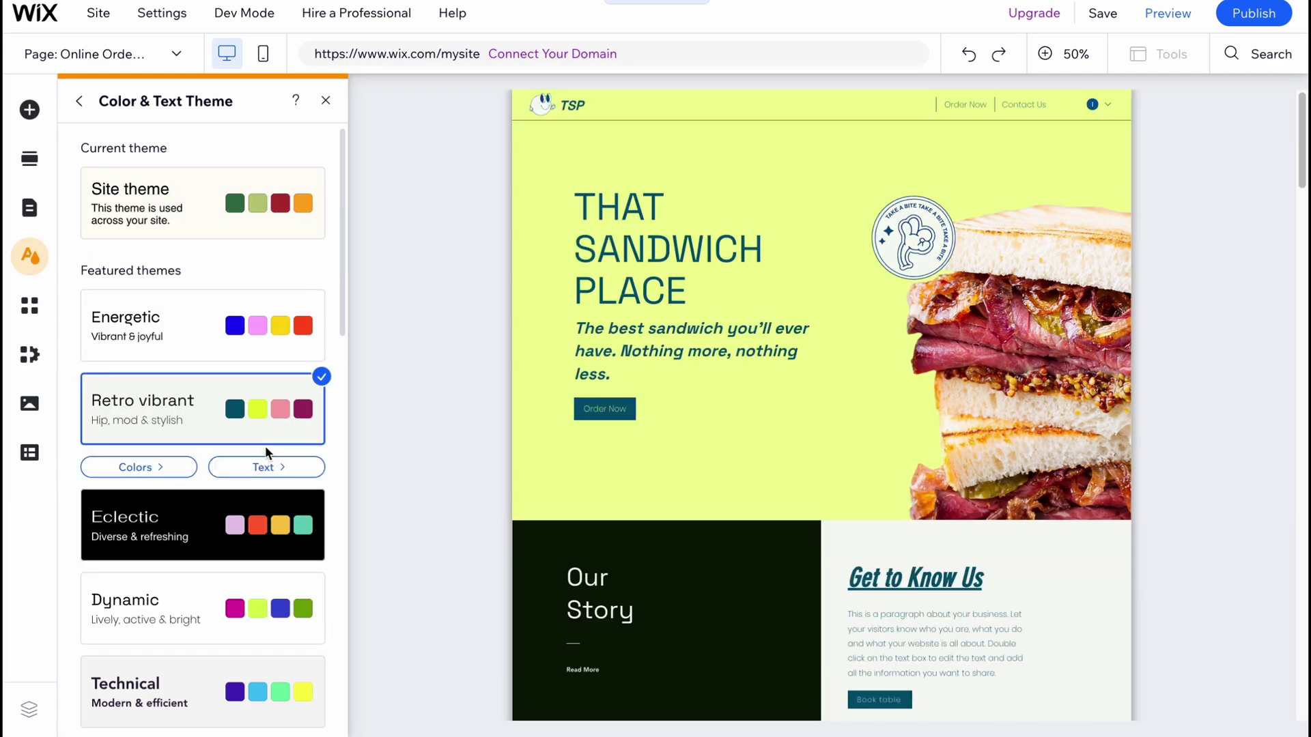
left_click(220, 603)
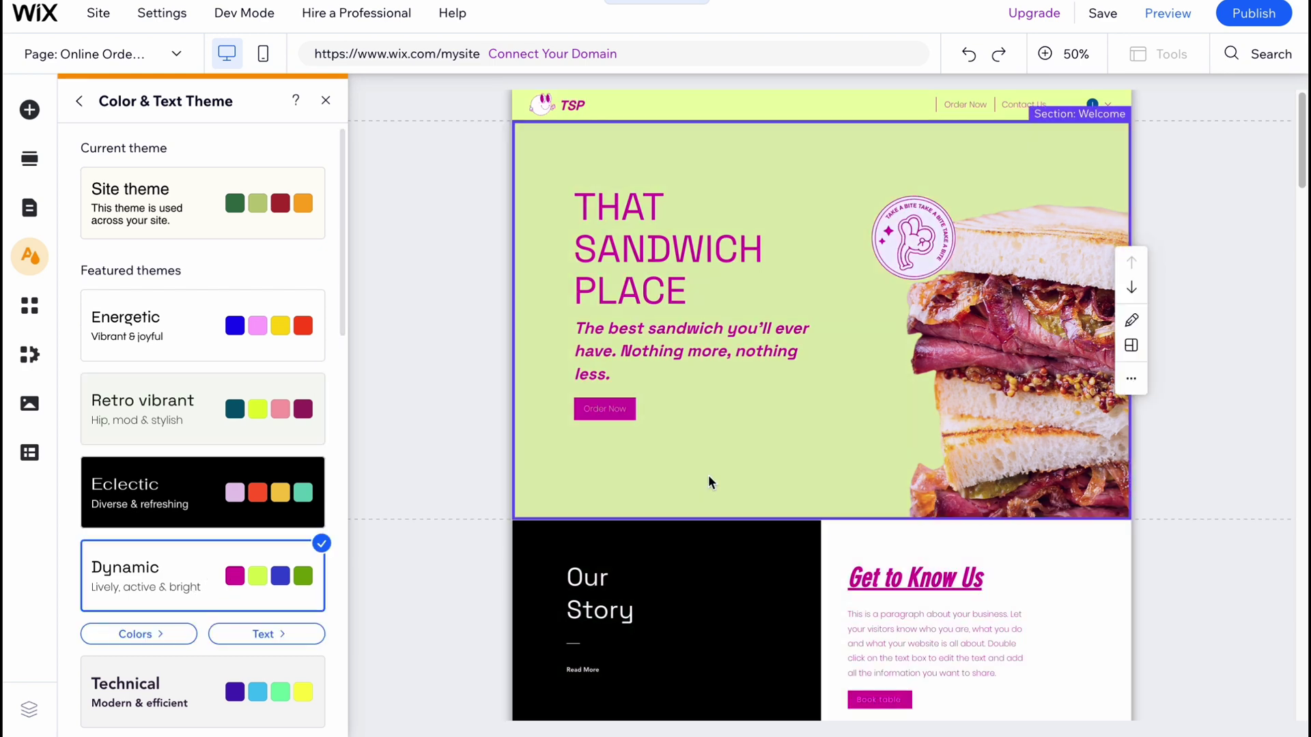
scroll(749, 476, "down", 5)
scroll(266, 604, "down", 2)
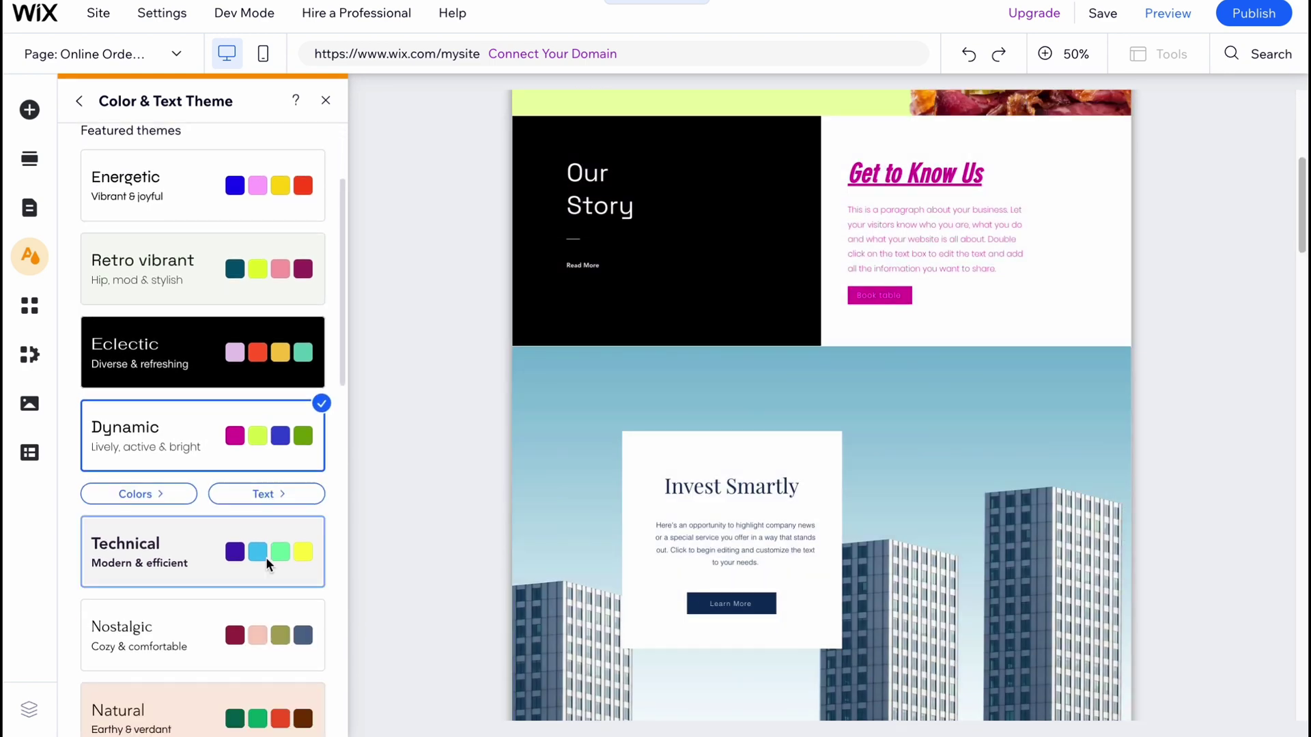
left_click(265, 557)
left_click(232, 627)
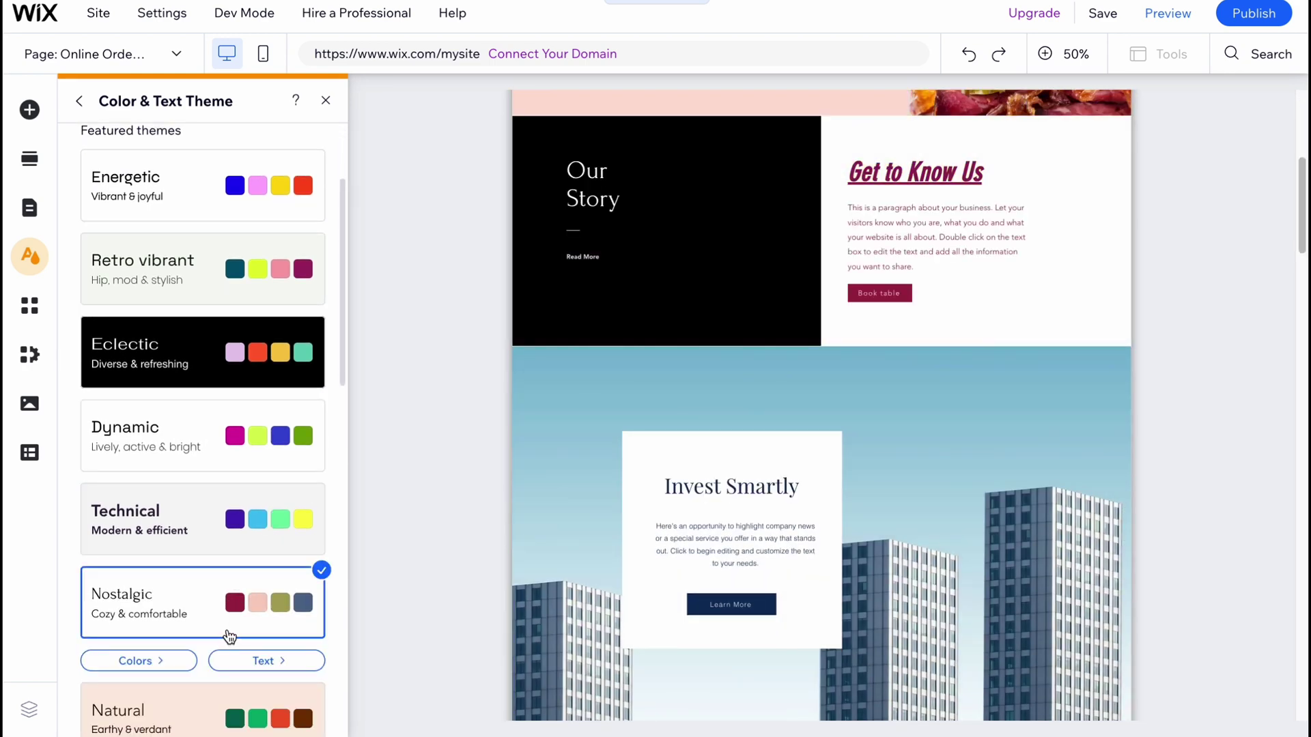
scroll(221, 621, "down", 2)
left_click(234, 554)
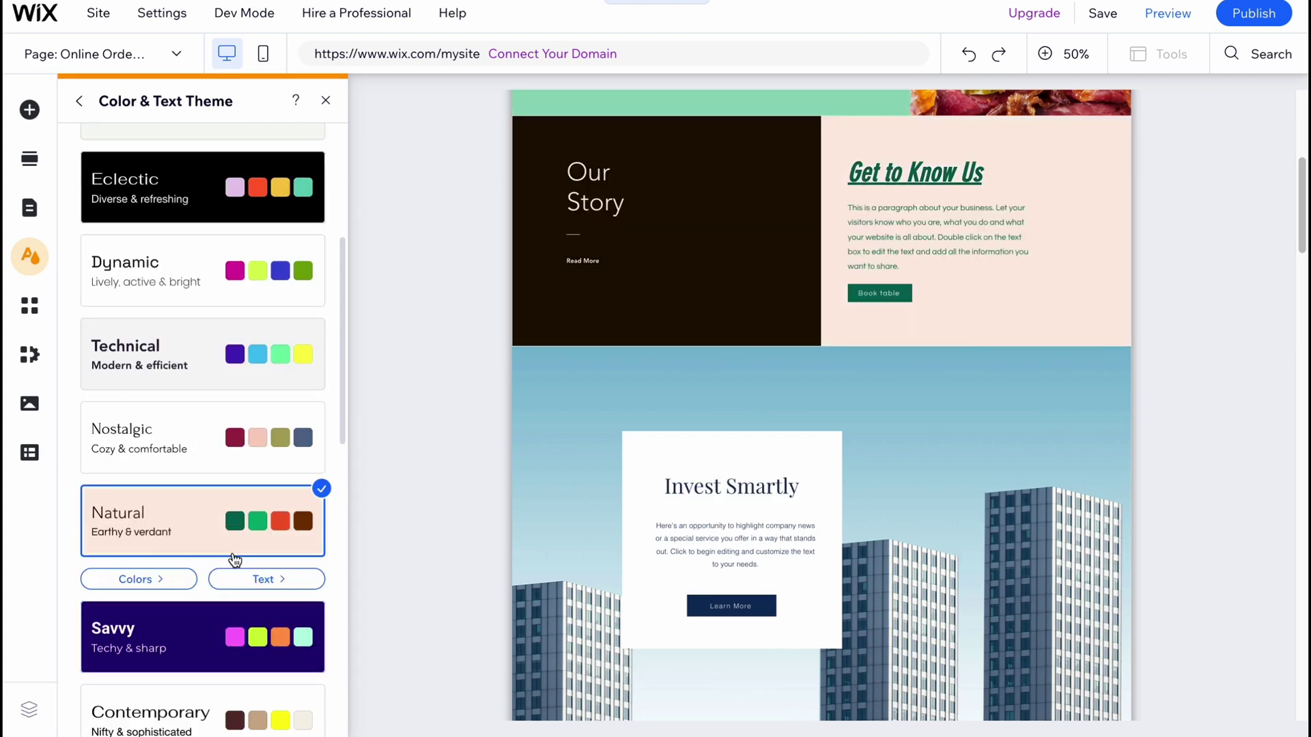
scroll(696, 565, "up", 1)
scroll(696, 565, "up", 4)
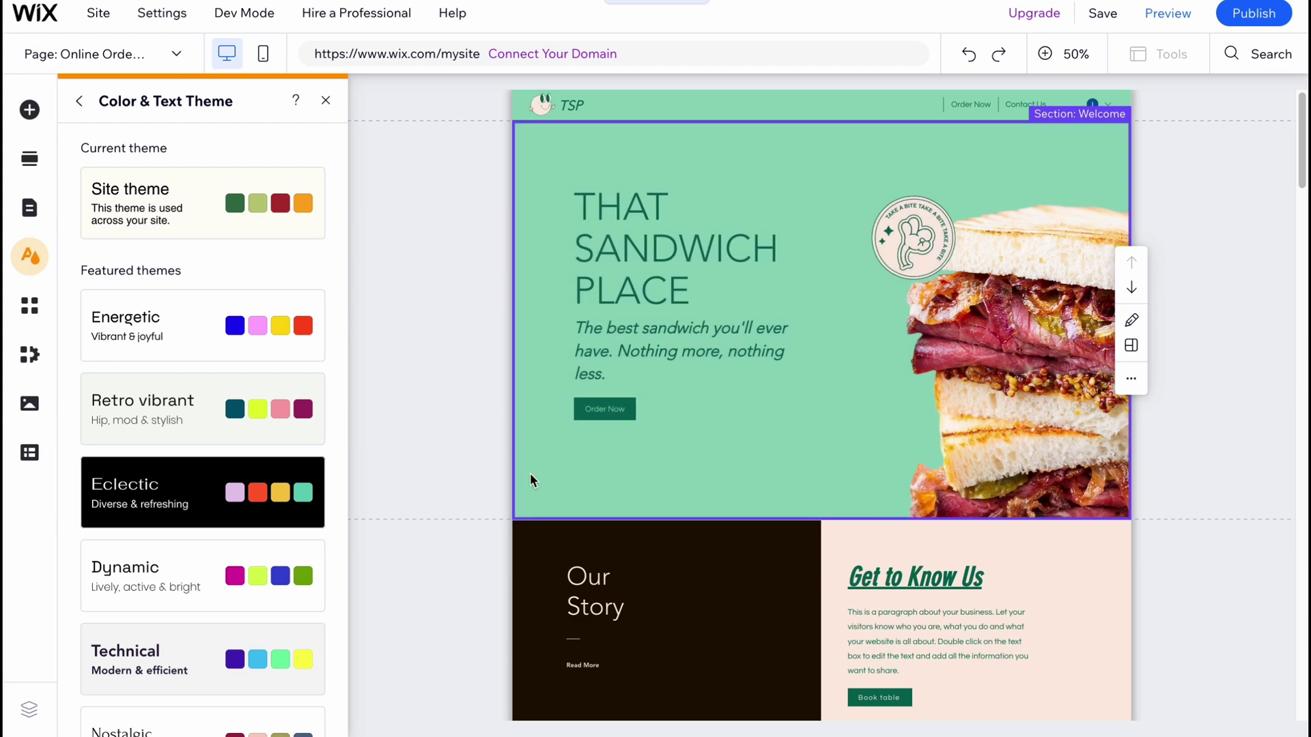
Save the site with the chosen domain, then publish it online.
left_click(1098, 16)
left_click(866, 533)
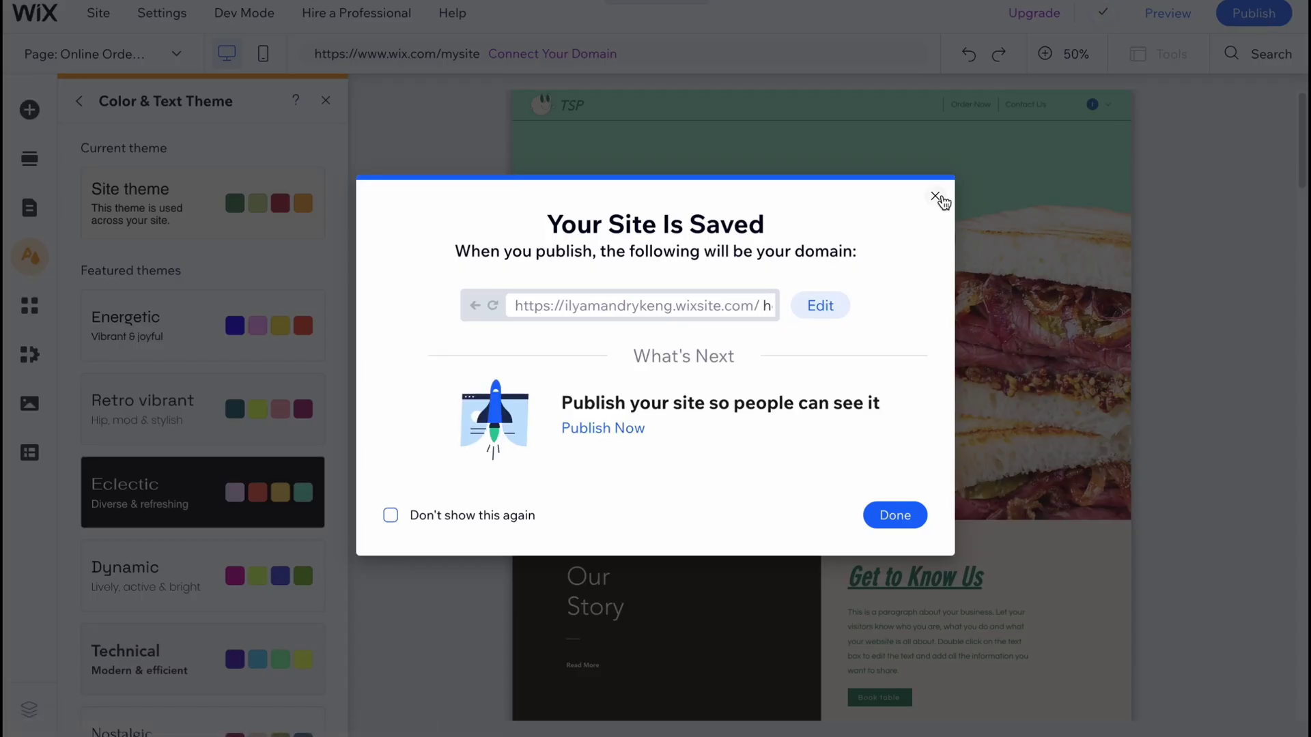
left_click(938, 199)
left_click(1246, 15)
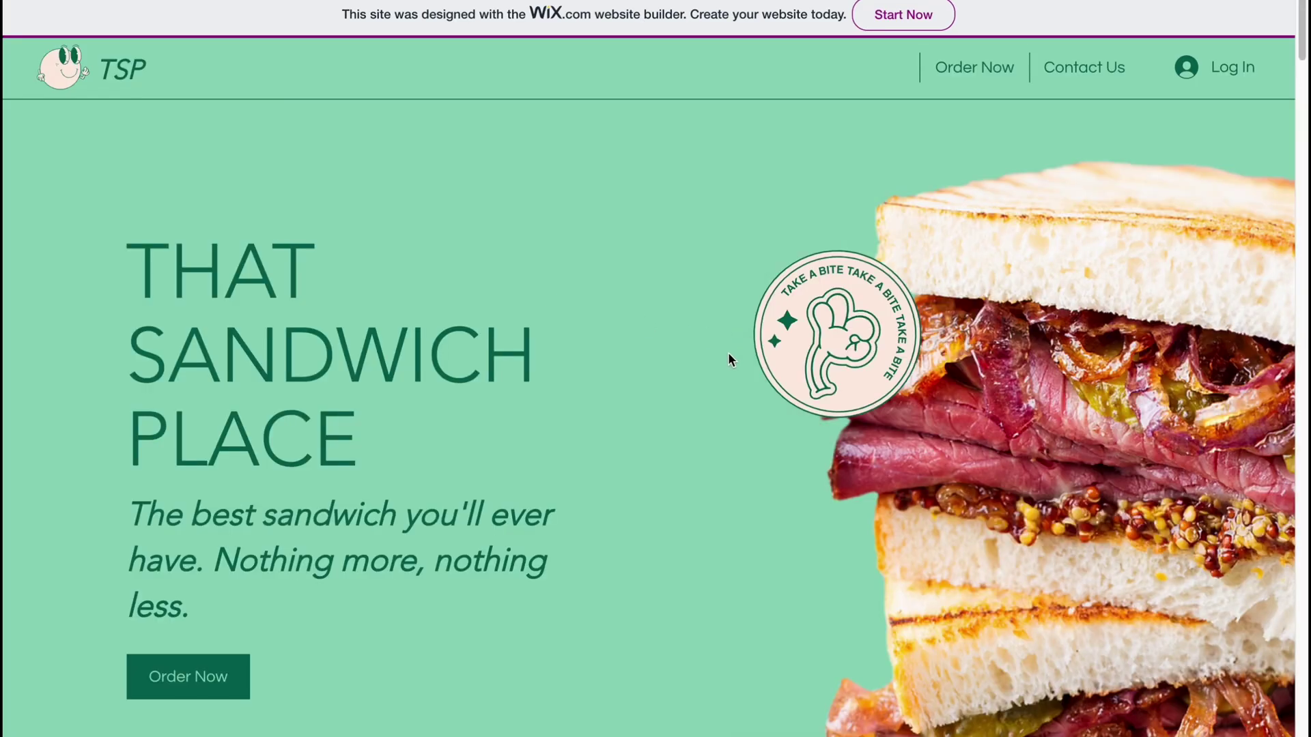
scroll(728, 354, "down", 5)
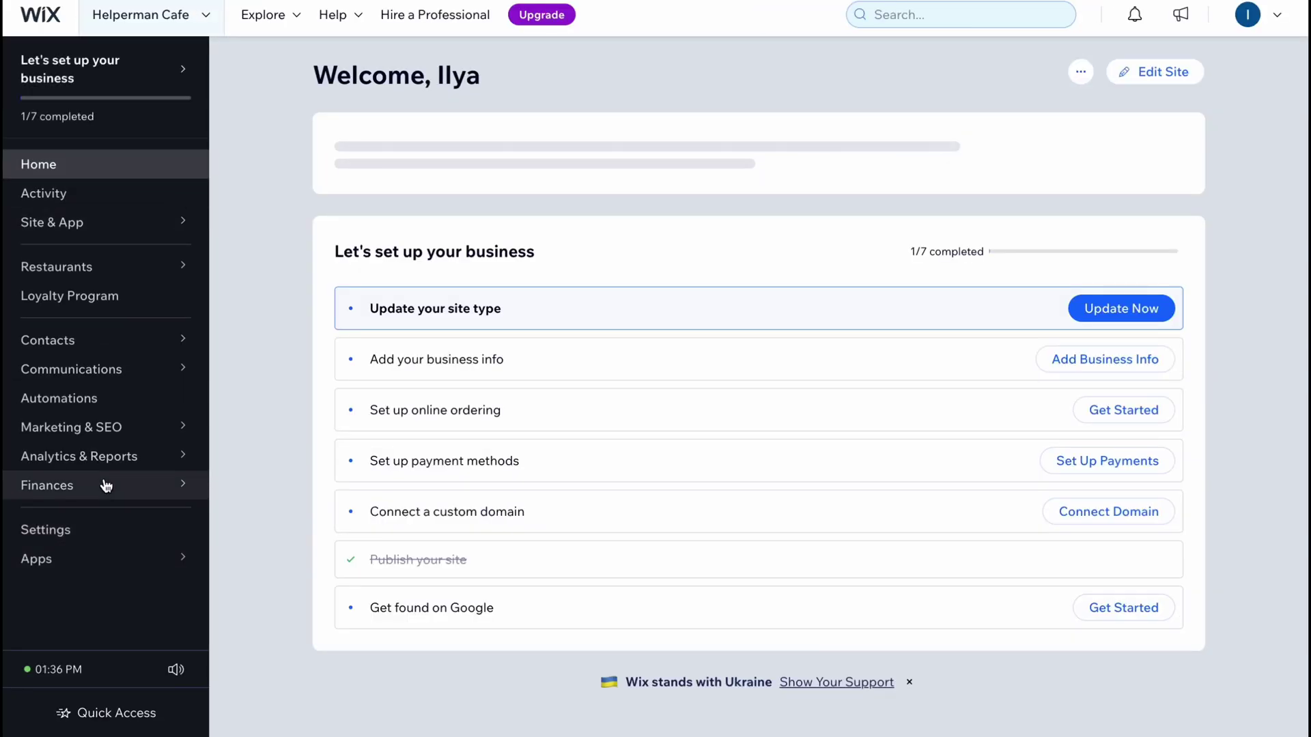
Review the Activity and Marketing & SEO dashboard pages, then go to Analytics & Reports.
left_click(51, 193)
mouse_move(51, 222)
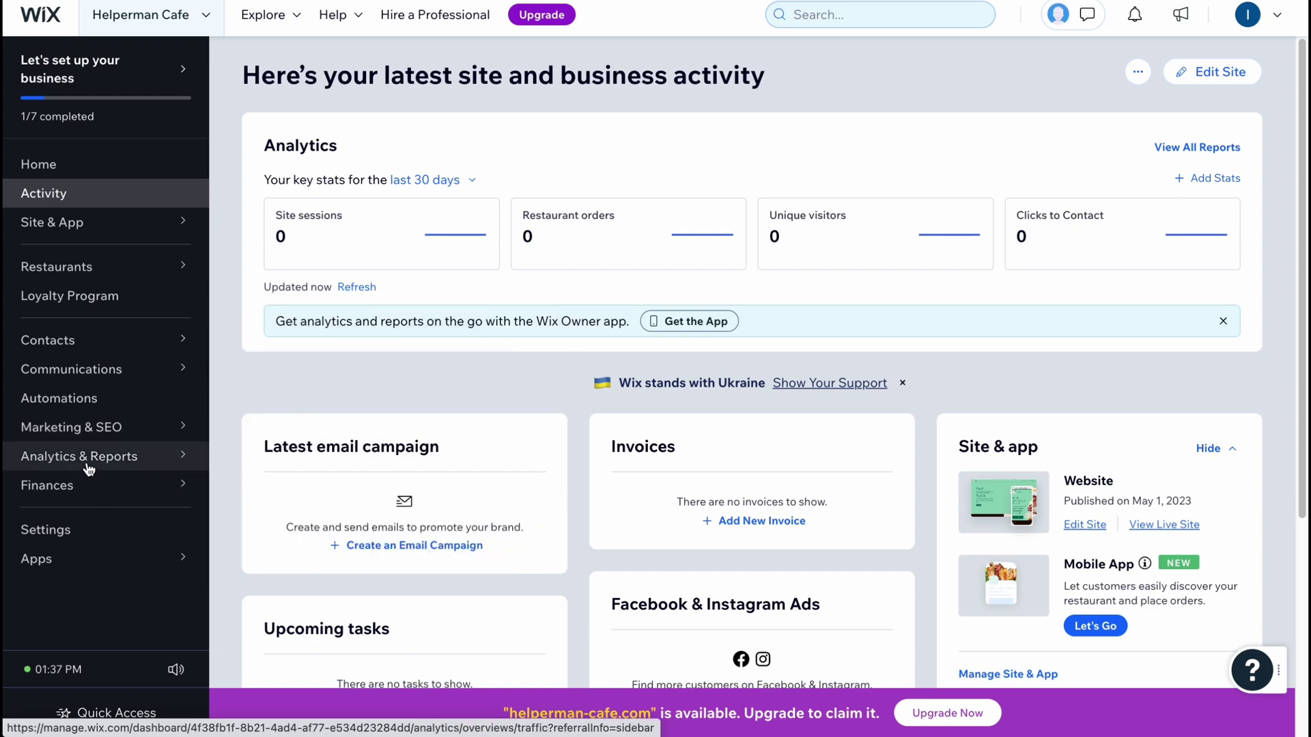
left_click(90, 435)
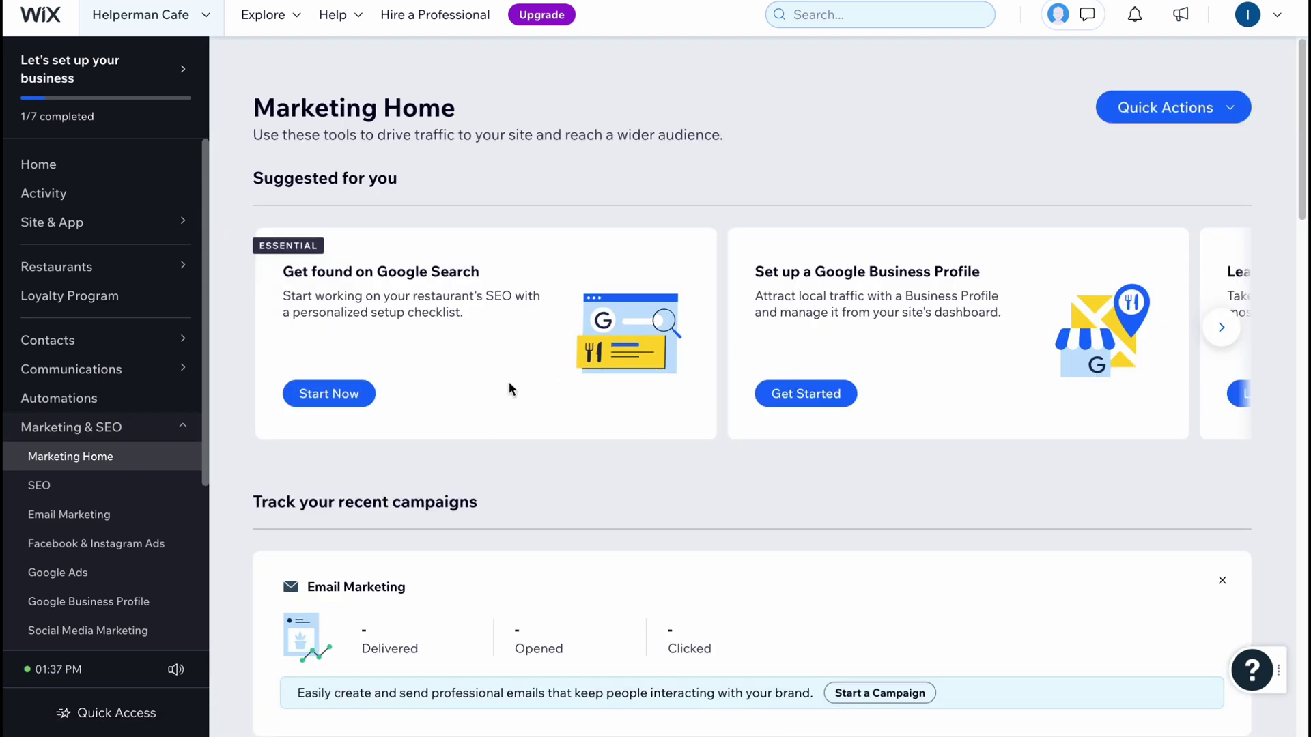
scroll(498, 387, "down", 3)
scroll(194, 420, "down", 1)
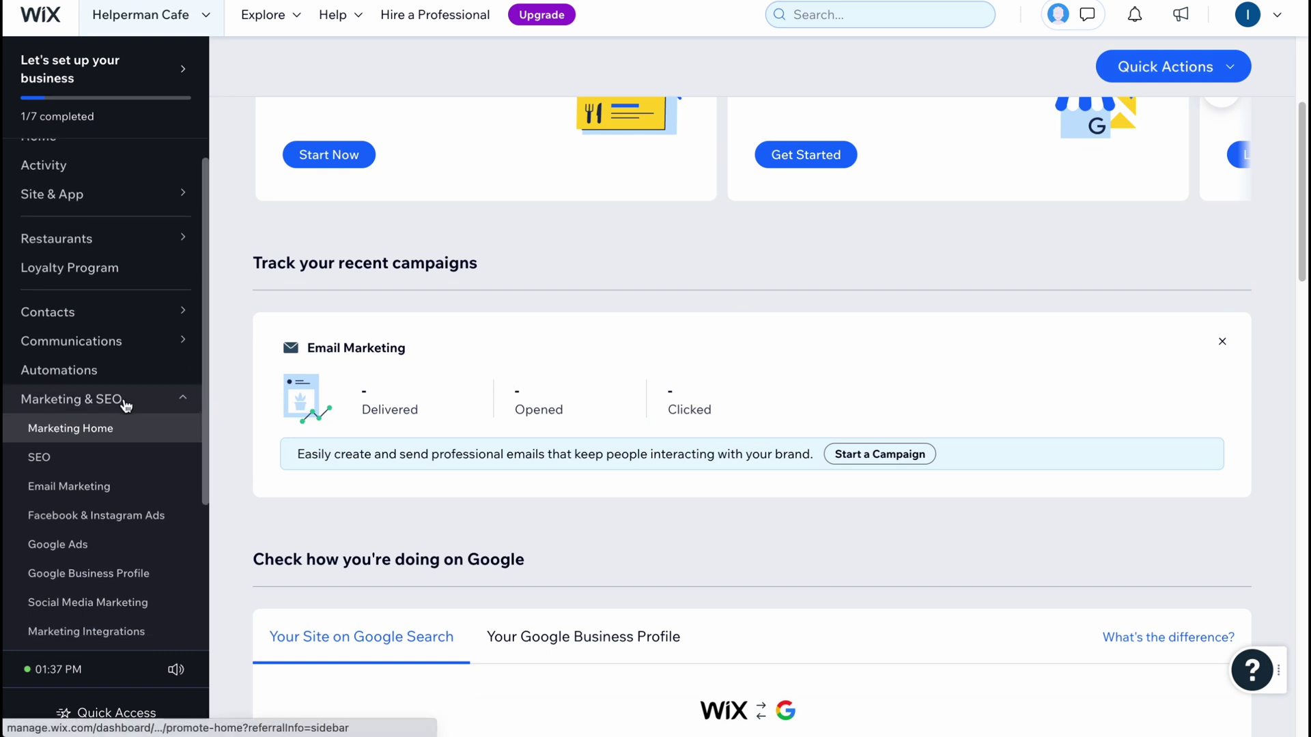
scroll(123, 403, "down", 1)
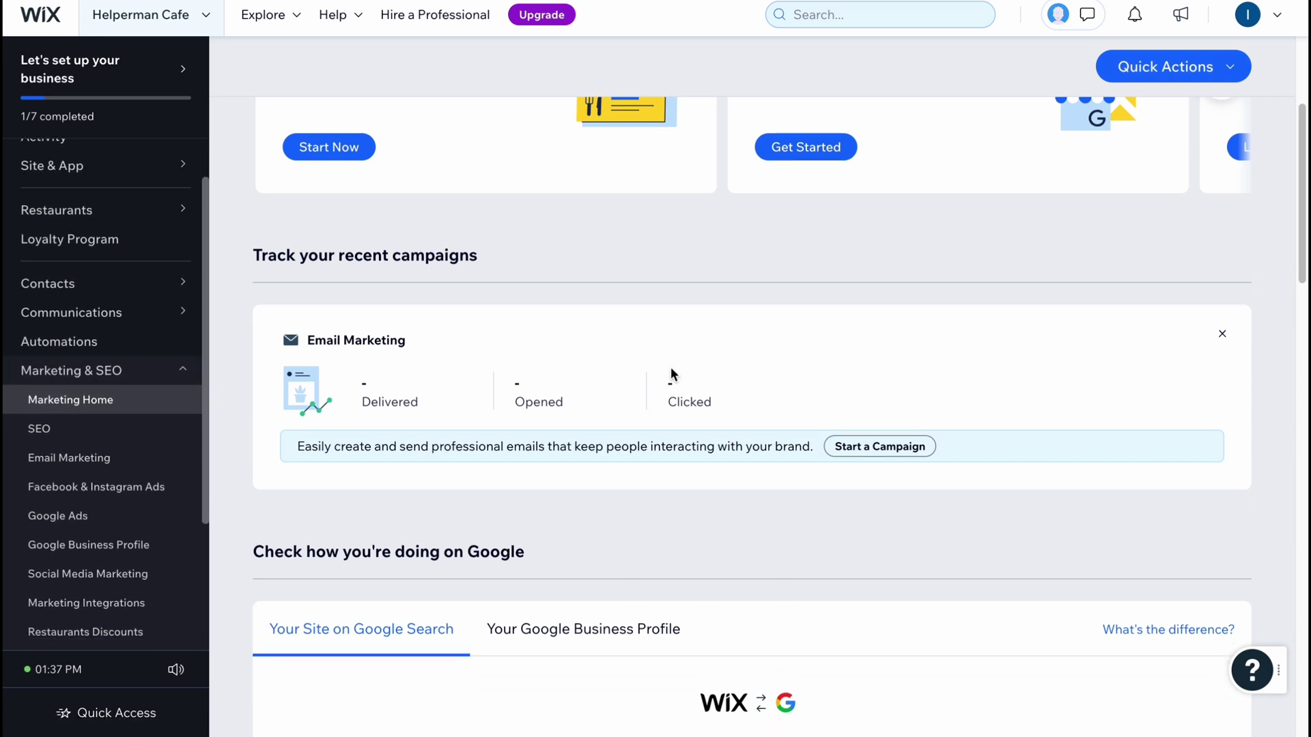
scroll(693, 373, "down", 4)
scroll(683, 370, "down", 2)
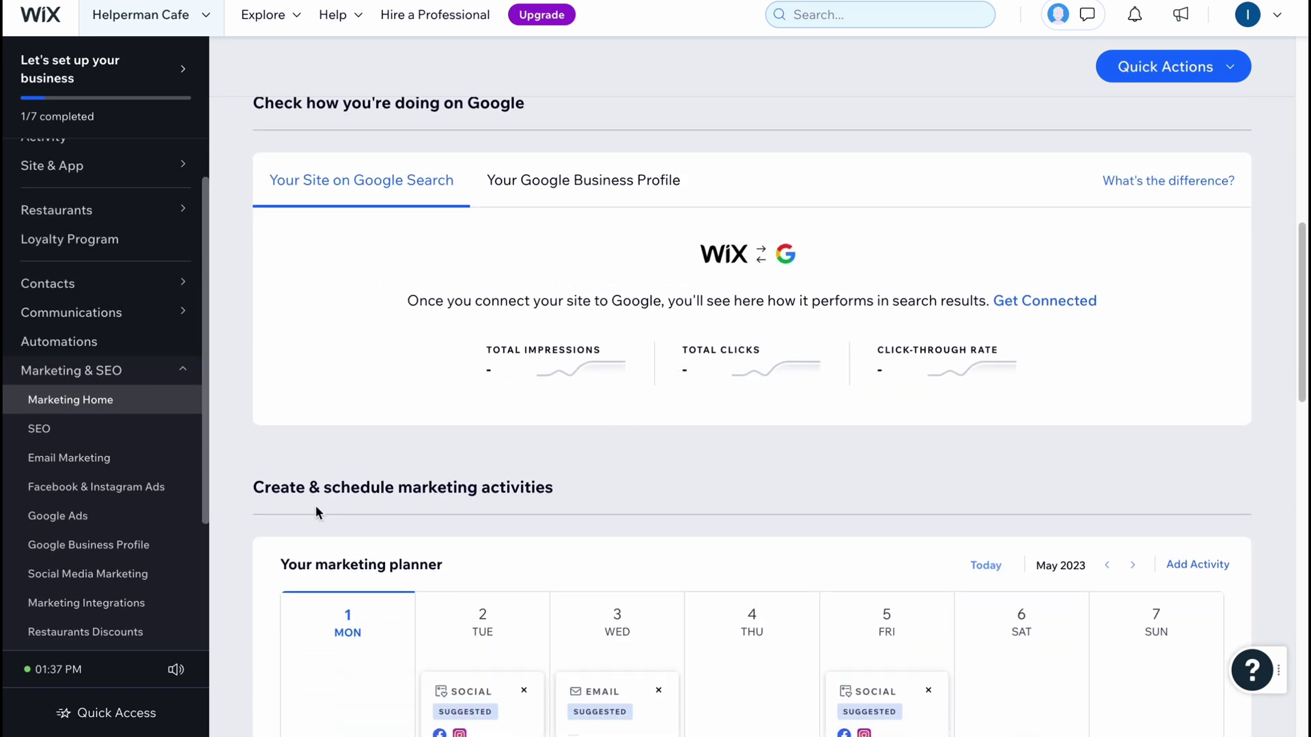
scroll(173, 475, "down", 1)
scroll(170, 478, "down", 2)
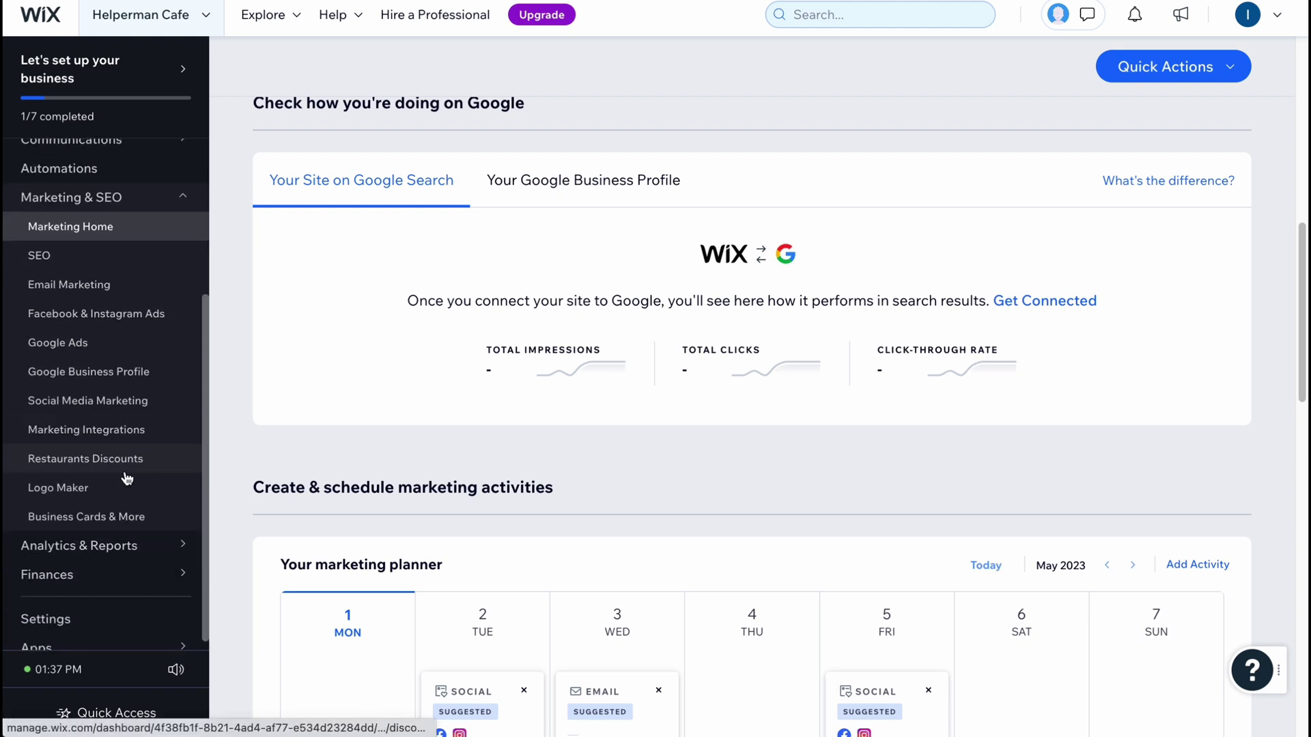
left_click(103, 539)
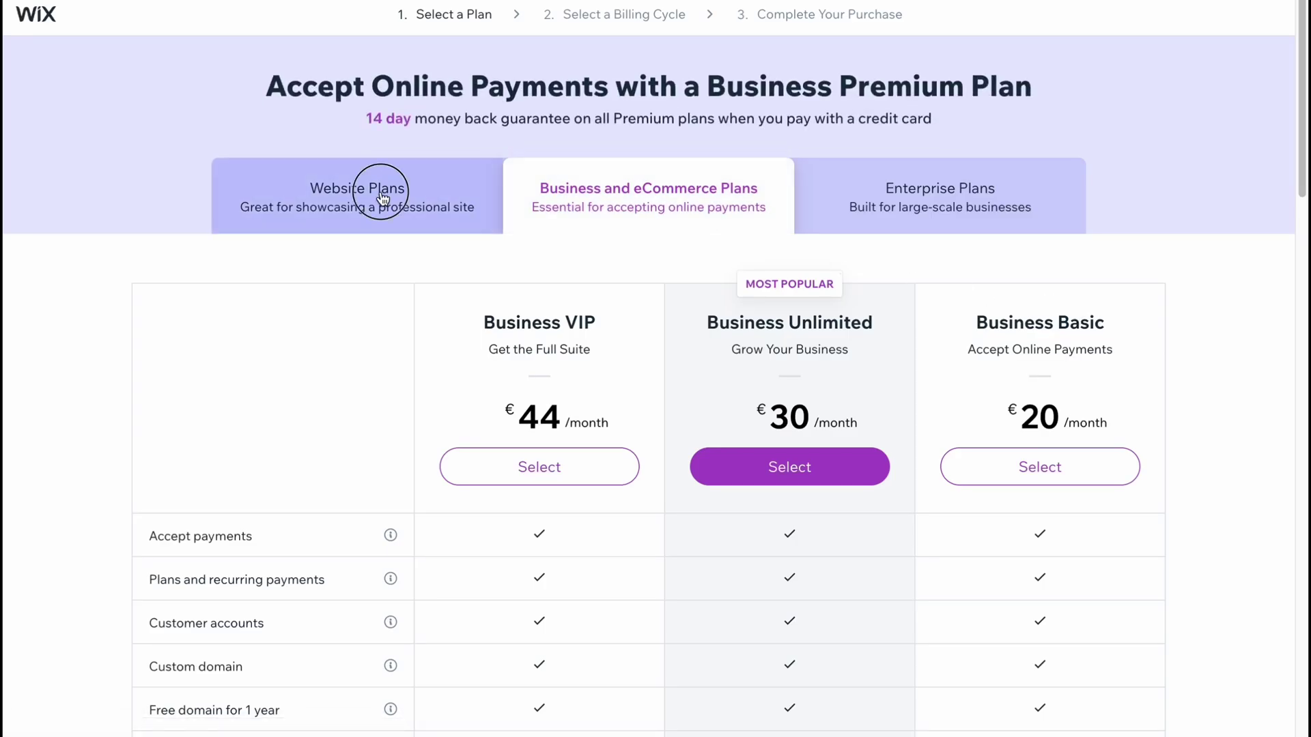
Show Website Plans and highlight the Connect Domain, Combo, Unlimited and VIP plan names.
left_click(380, 210)
left_click_drag(989, 320, 1127, 325)
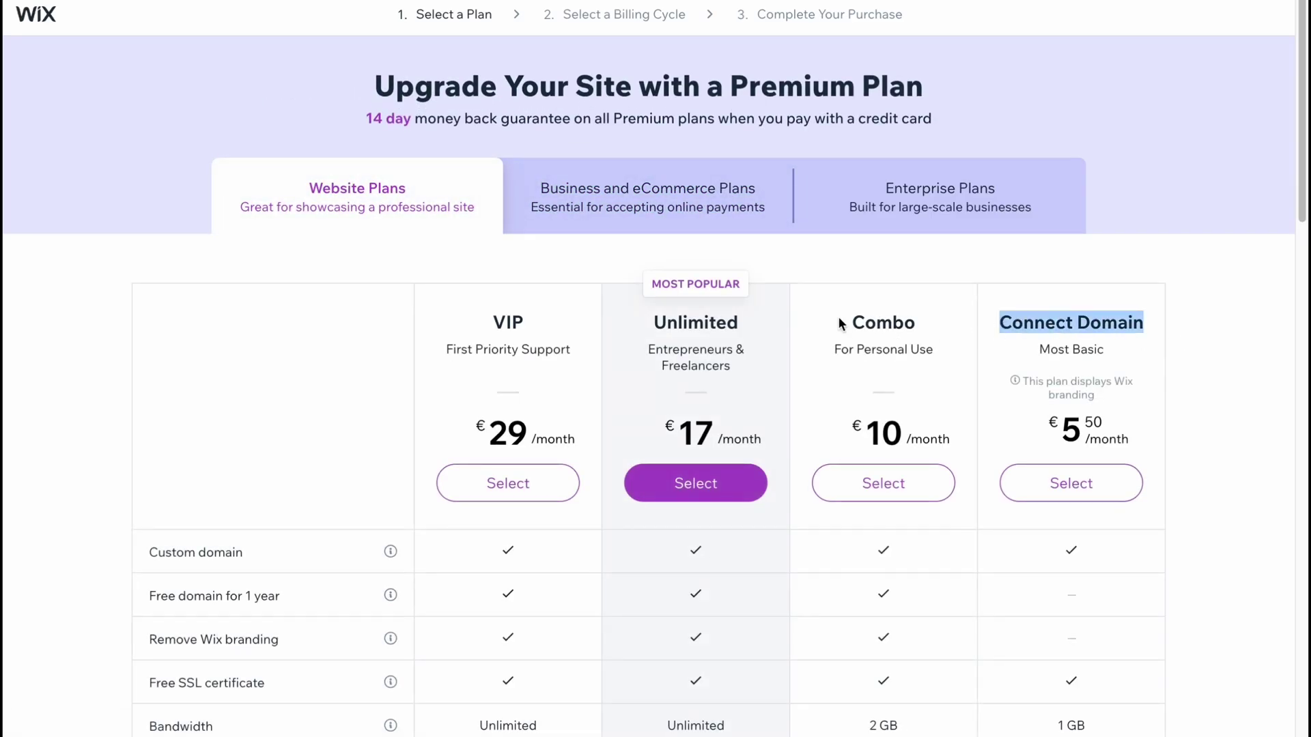
left_click_drag(841, 323, 947, 325)
left_click_drag(645, 319, 737, 325)
left_click_drag(488, 315, 1000, 271)
left_click(1000, 266)
scroll(845, 429, "down", 1)
Highlight the Combo, Unlimited and VIP (29) prices and the Most Popular Unlimited plan.
left_click_drag(865, 431, 950, 436)
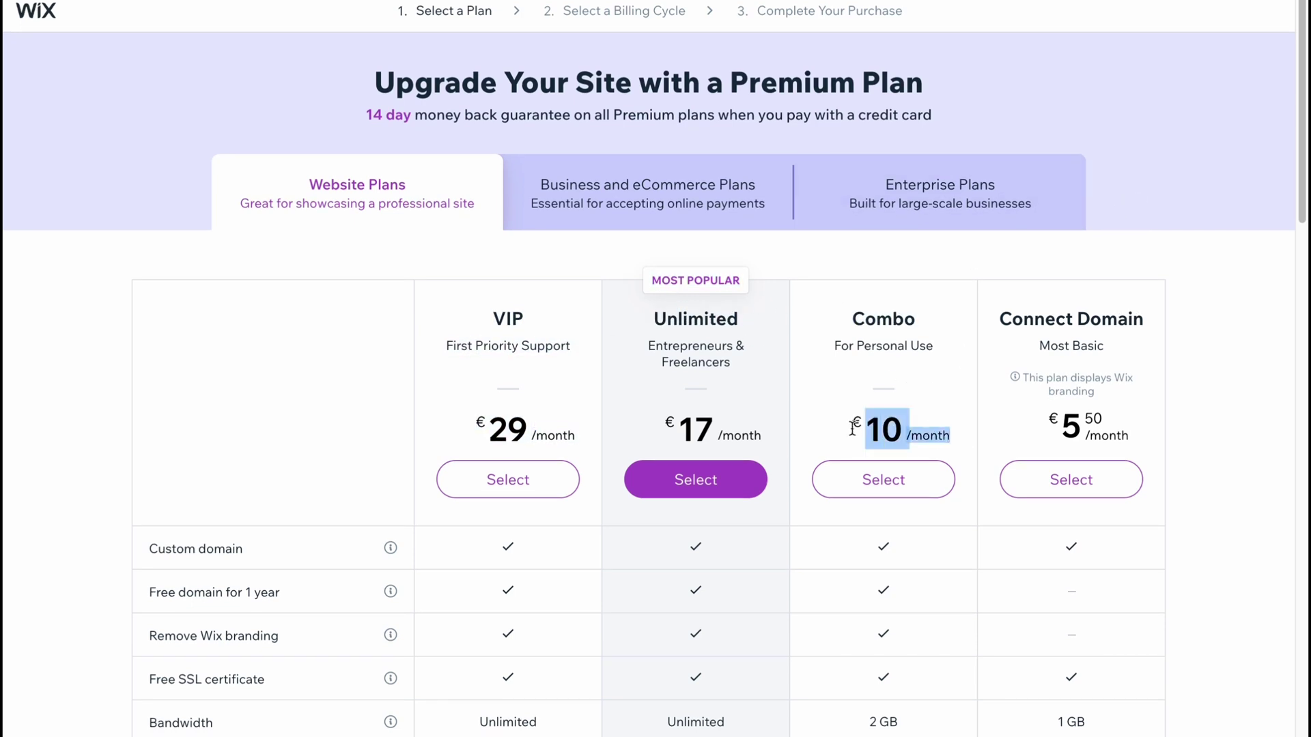
left_click_drag(672, 426, 775, 438)
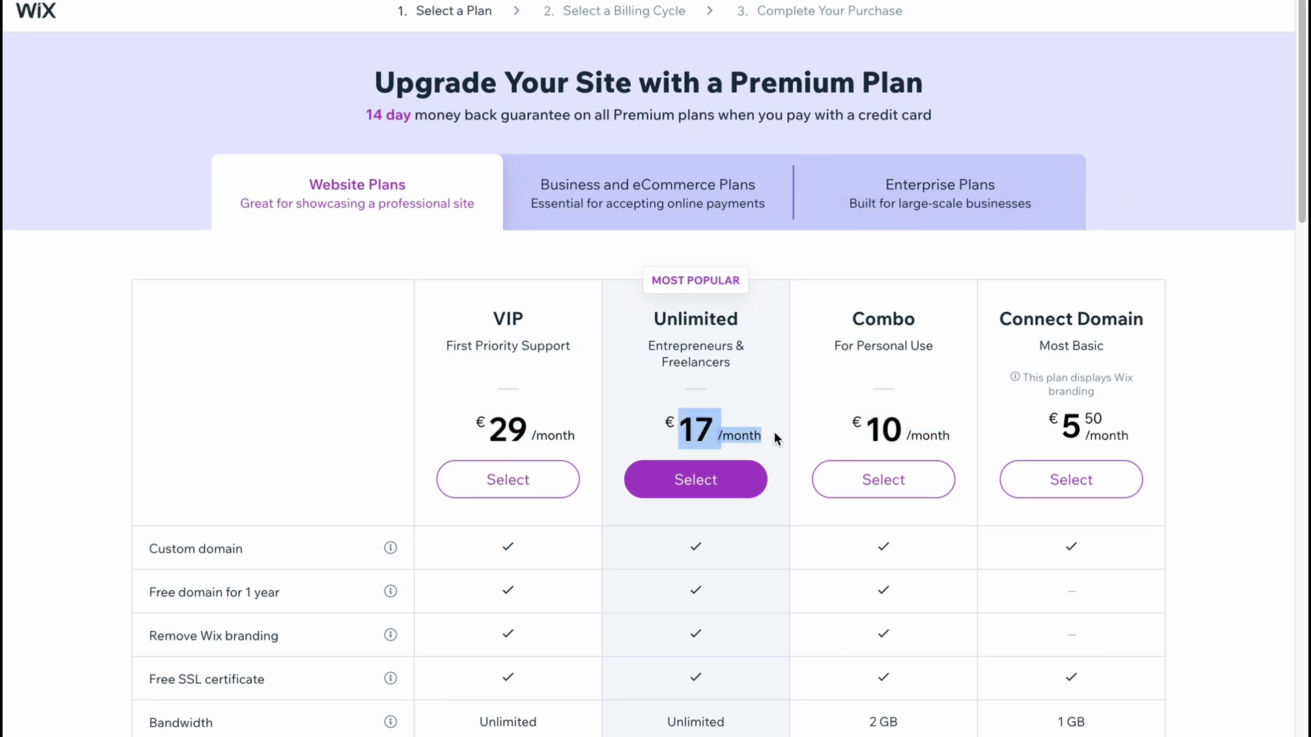
double_click(495, 428)
scroll(907, 326, "down", 3)
scroll(906, 326, "down", 1)
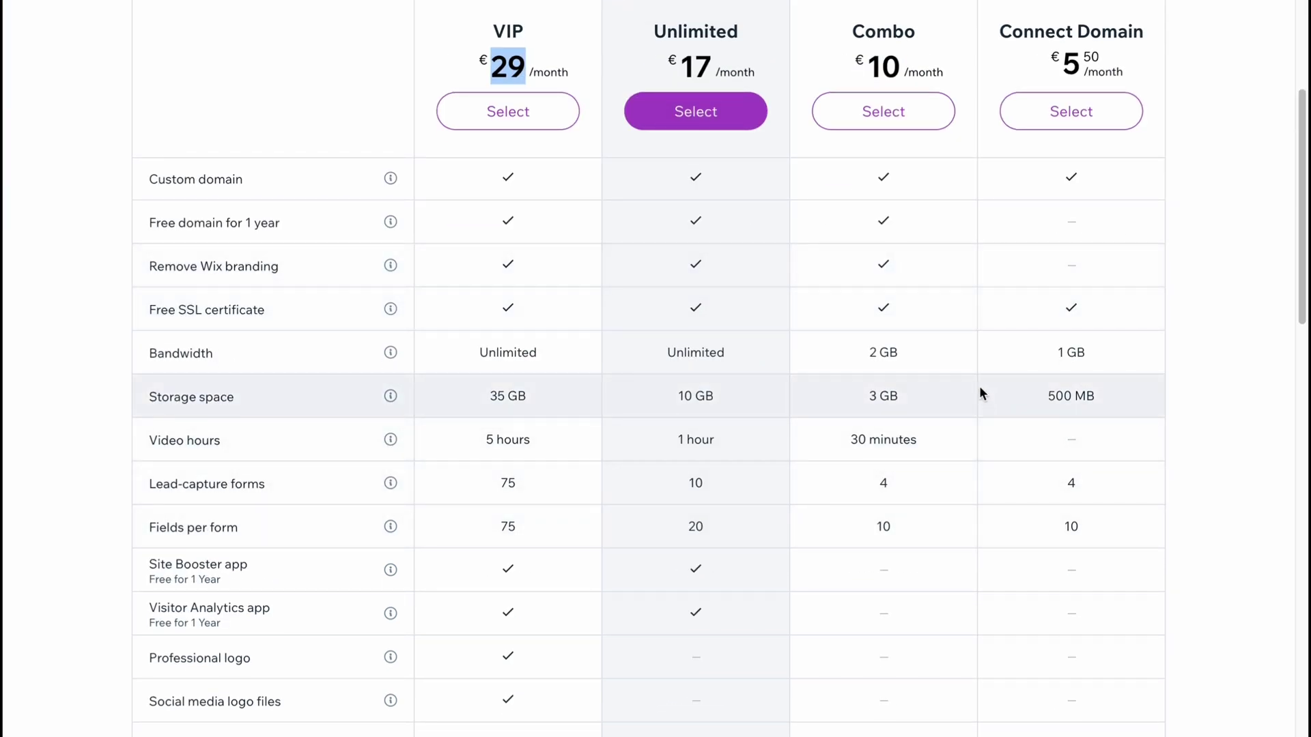
left_click(1189, 363)
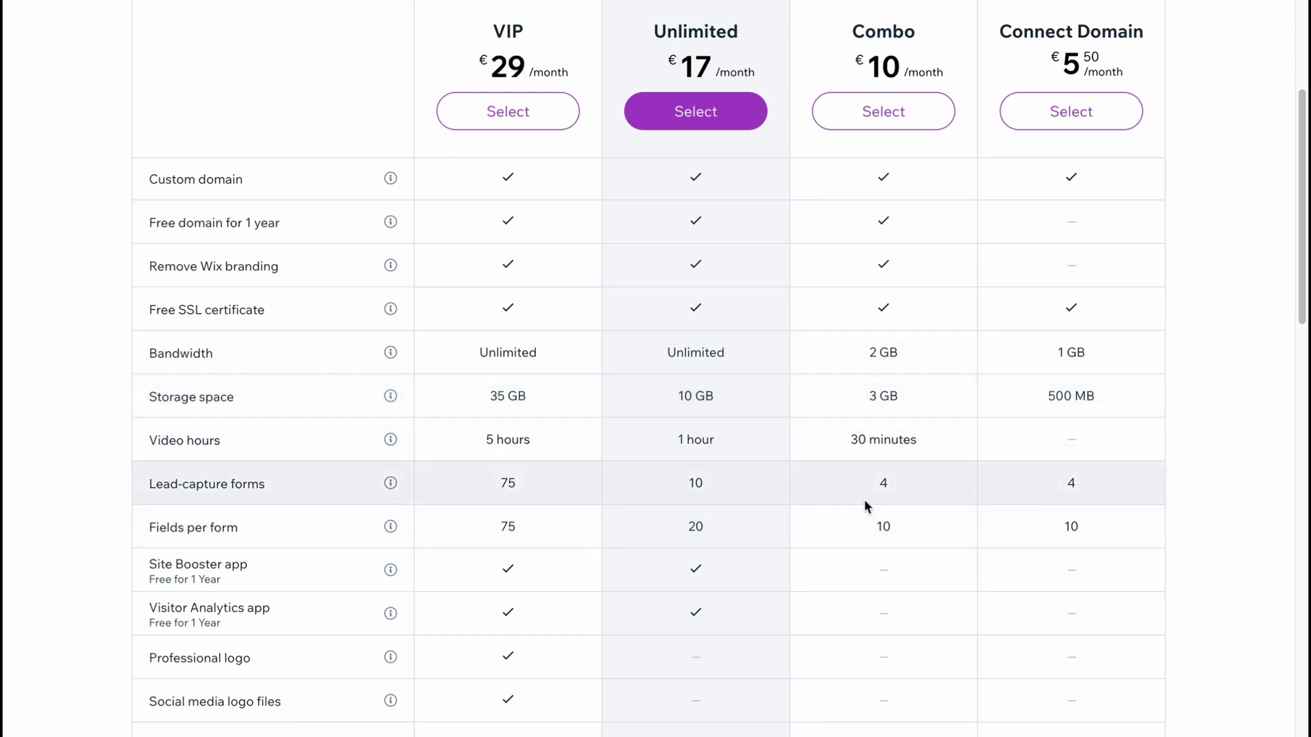
scroll(862, 498, "up", 3)
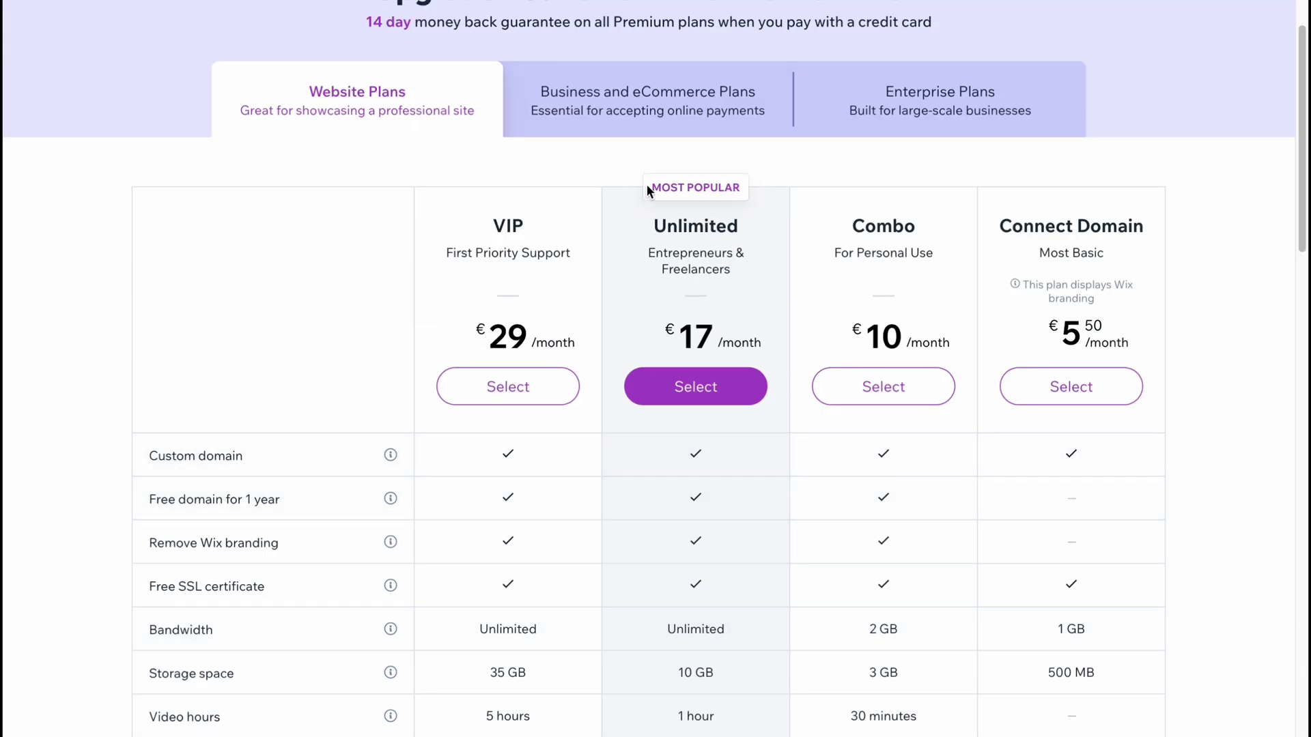
left_click_drag(648, 191, 758, 197)
scroll(722, 282, "up", 1)
scroll(729, 358, "down", 3)
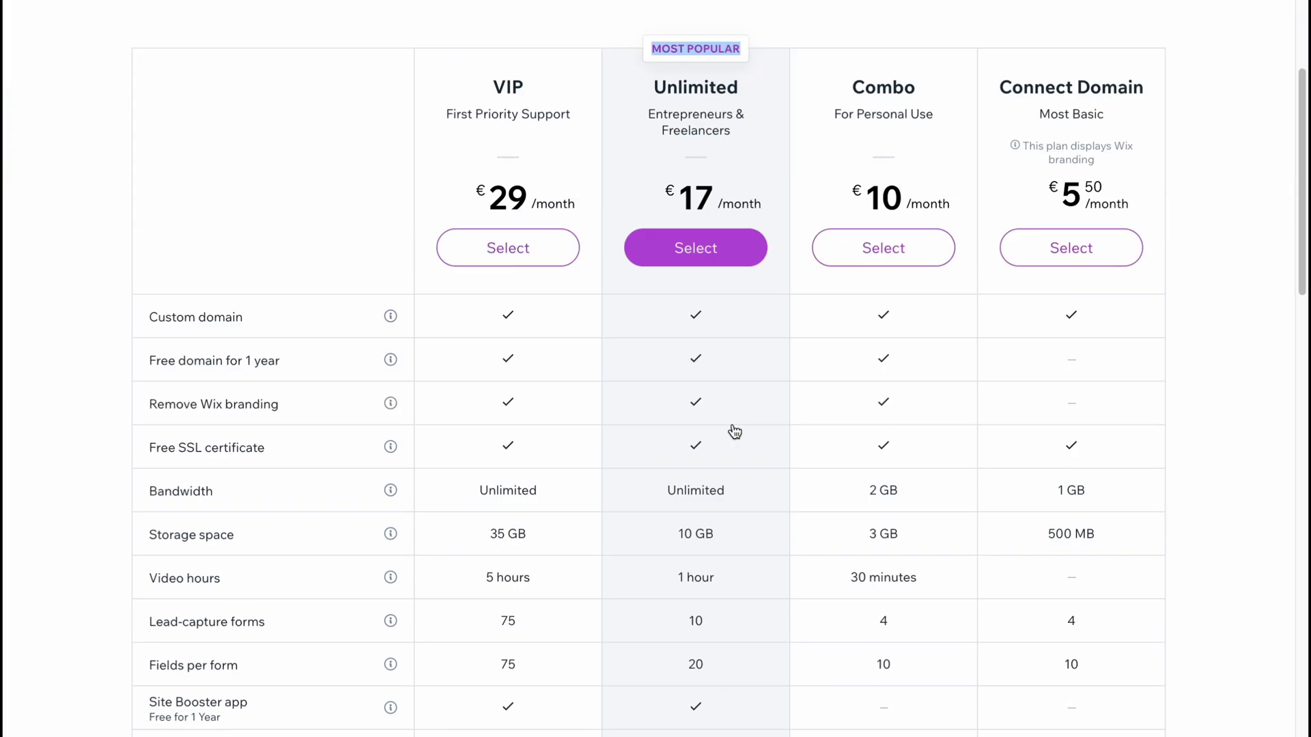
scroll(731, 338, "down", 1)
scroll(717, 272, "down", 1)
scroll(732, 420, "down", 1)
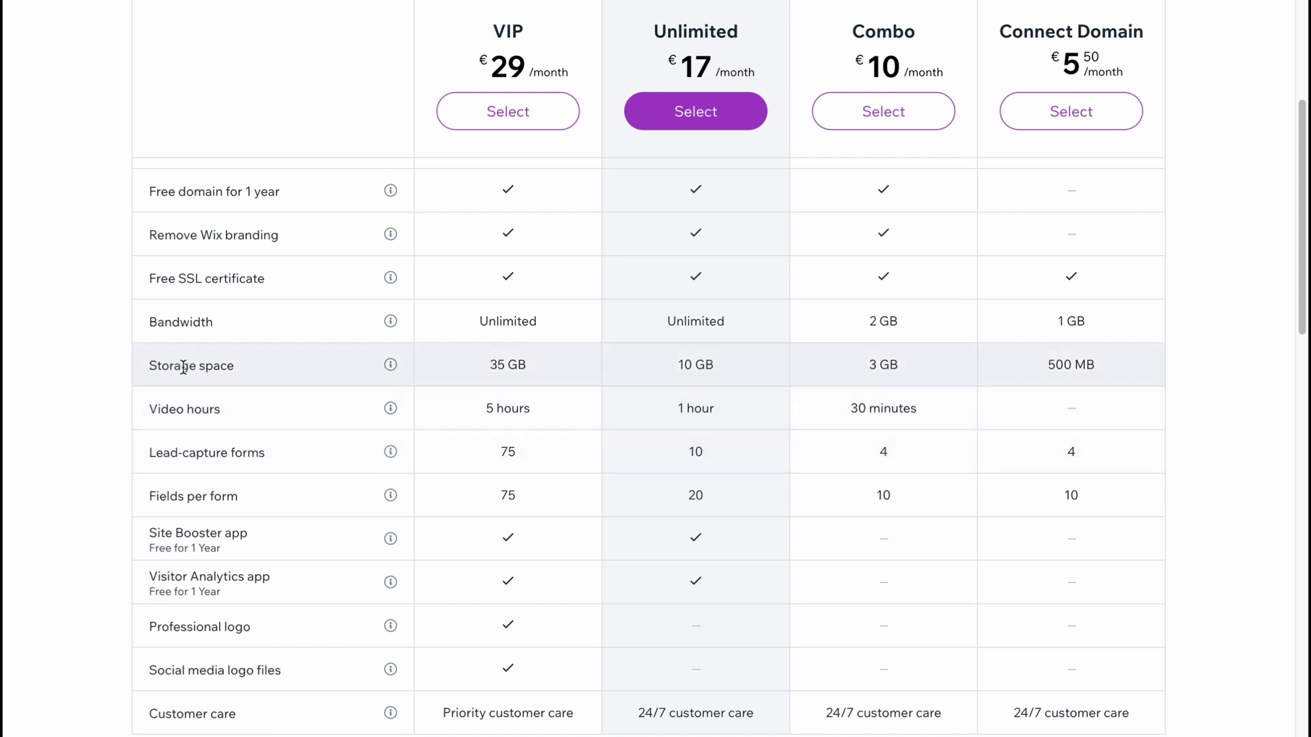
scroll(570, 535, "down", 1)
scroll(565, 530, "down", 3)
scroll(562, 529, "down", 2)
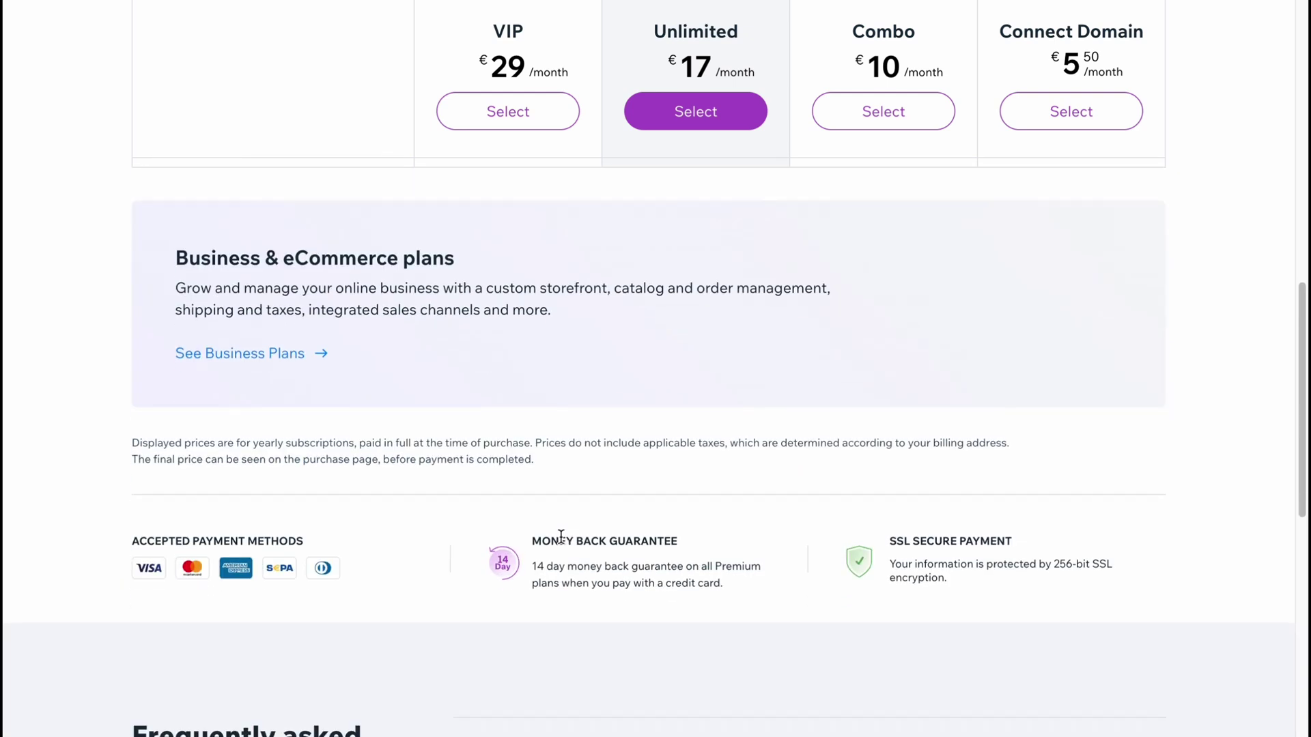
scroll(560, 537, "up", 10)
scroll(559, 533, "up", 2)
double_click(704, 318)
left_click_drag(714, 342, 939, 272)
left_click(957, 273)
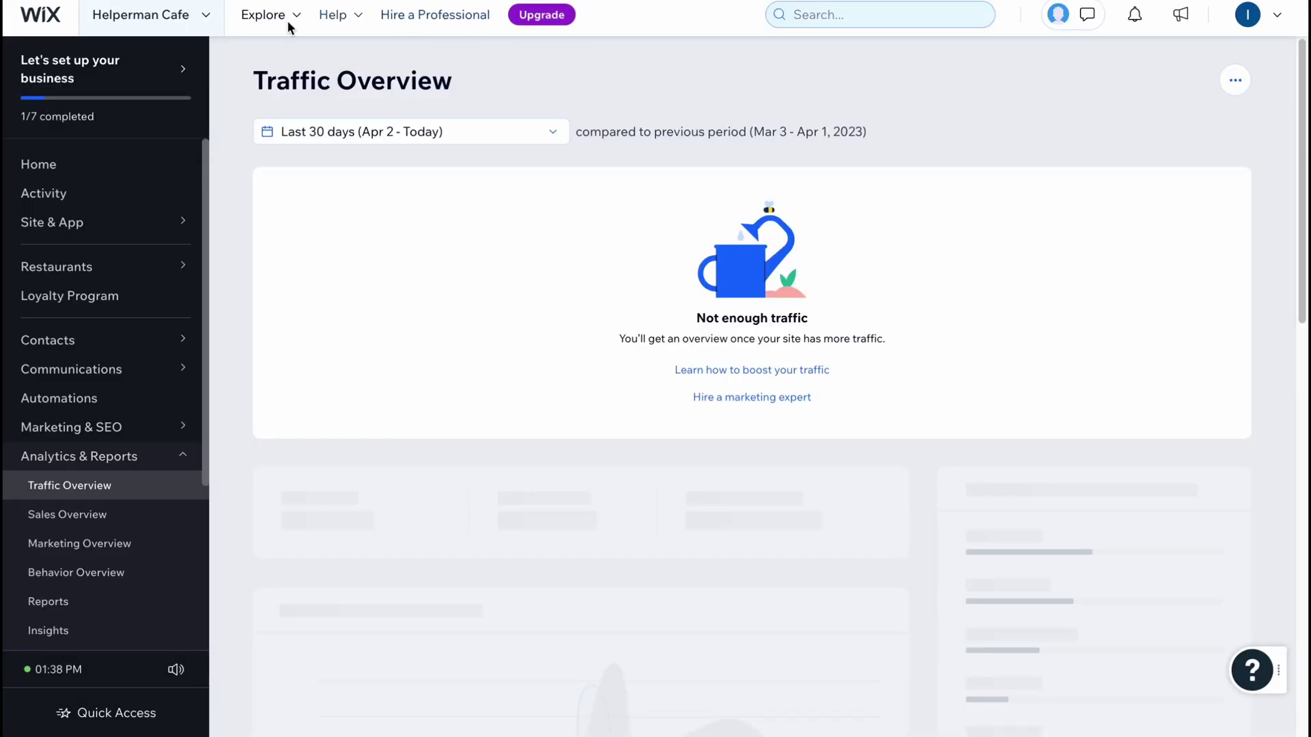
Open the site switcher listing the recently opened sites.
left_click(152, 25)
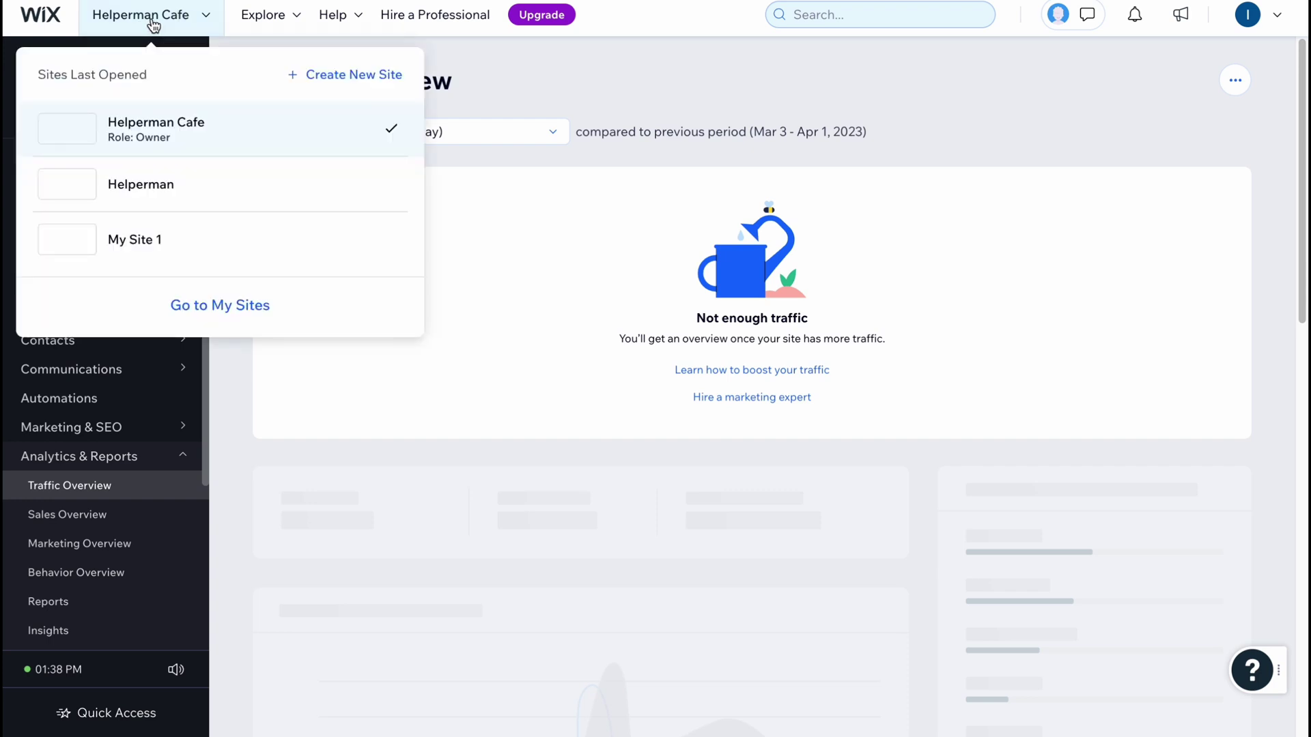